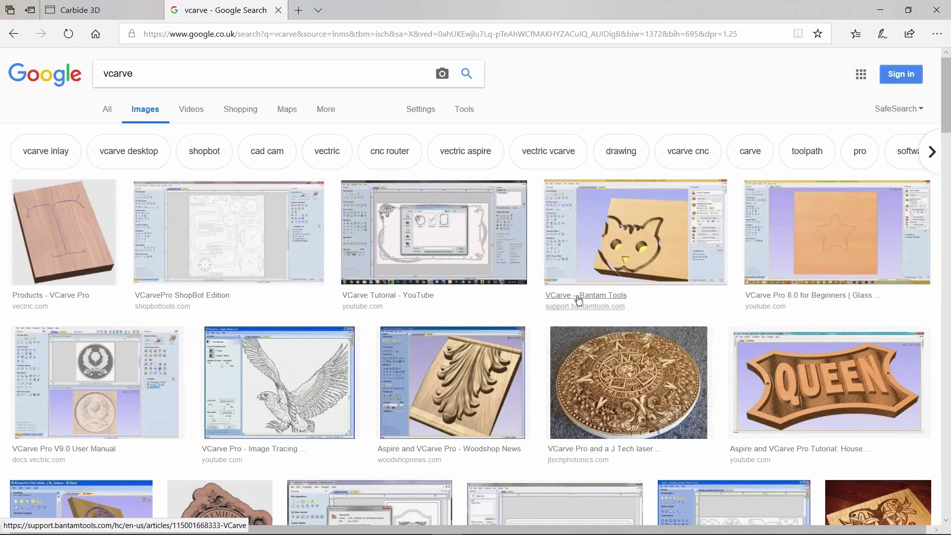
# Step: Browse the Google Images results for vcarve, viewing carved-wood and VCarve Pro screenshots
pyautogui.scroll(-1, 574, 299)
pyautogui.scroll(-2, 493, 304)
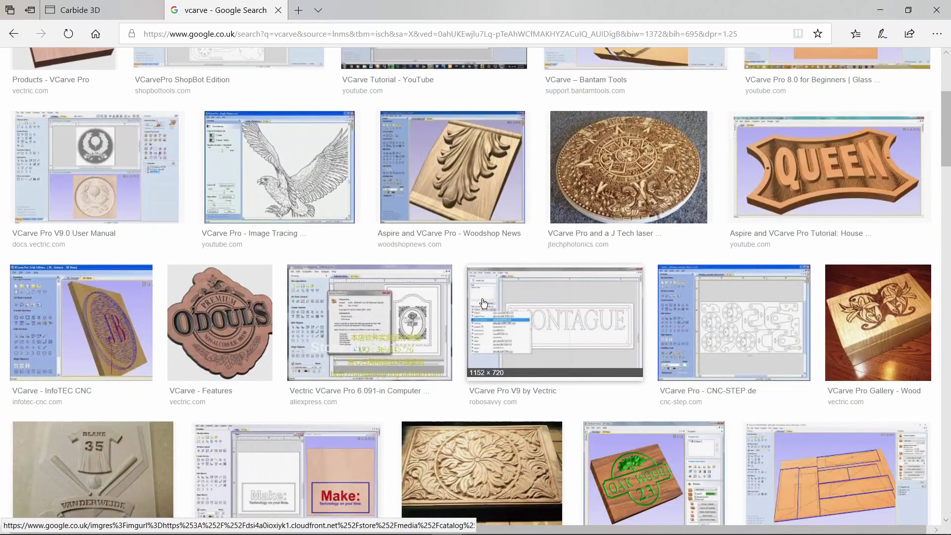
pyautogui.scroll(-2, 484, 303)
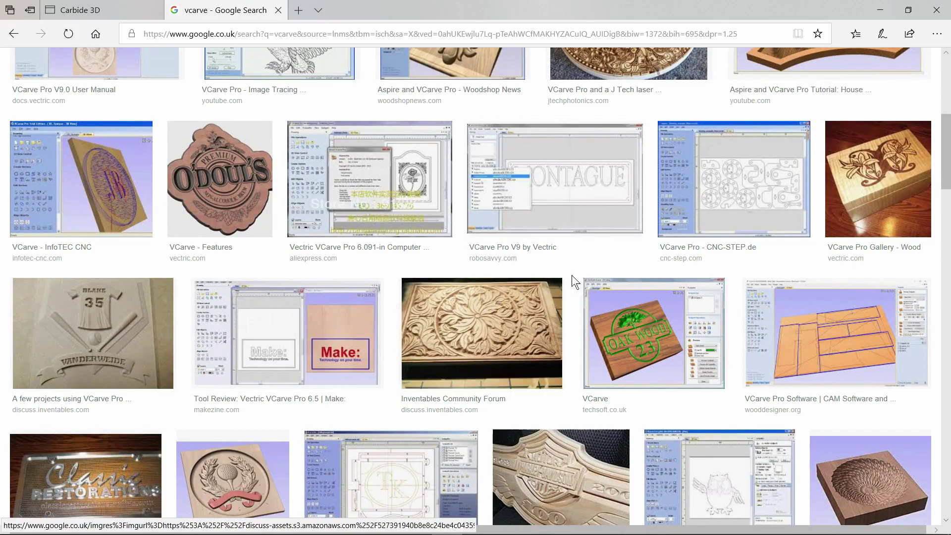
pyautogui.scroll(3, 667, 263)
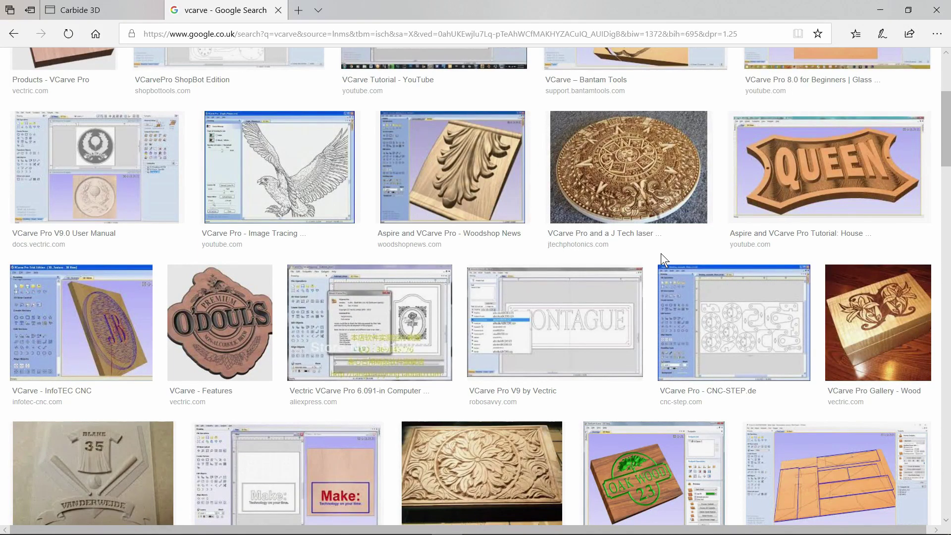
pyautogui.scroll(-3, 660, 253)
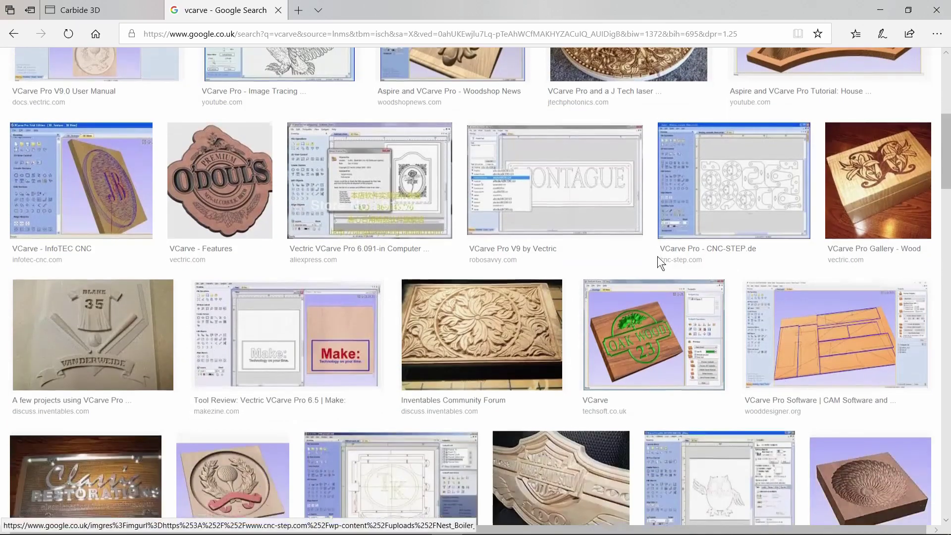
pyautogui.scroll(-2, 656, 257)
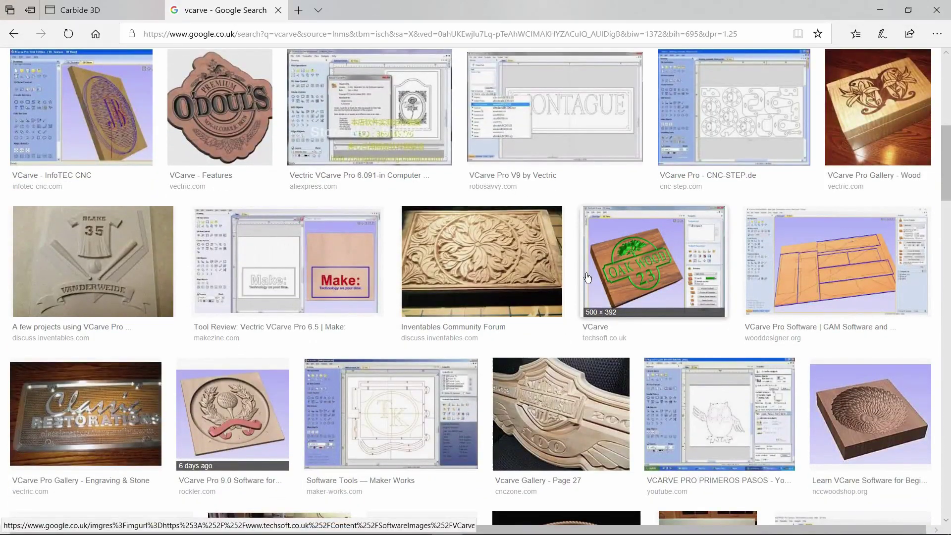
pyautogui.scroll(-4, 588, 276)
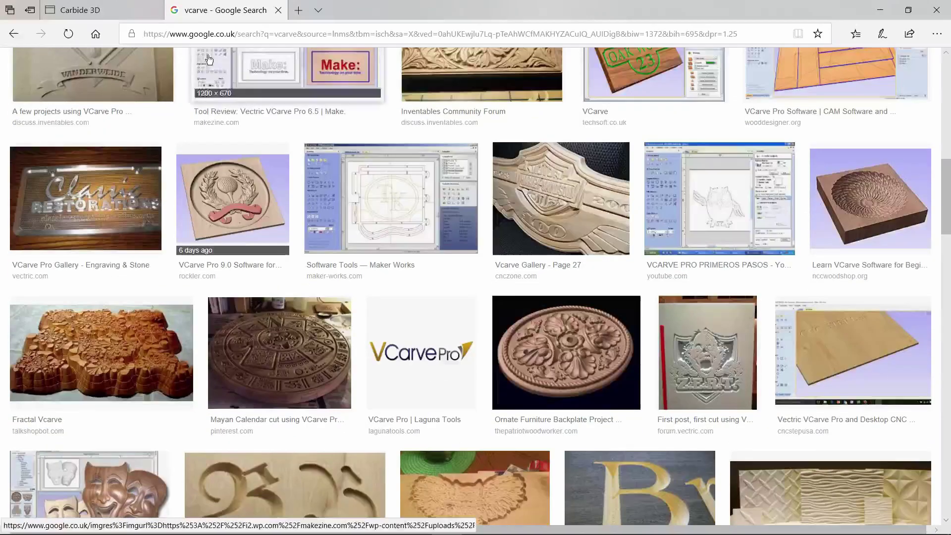
# Step: Switch to the Carbide Create page, dismiss the crash-course offer, and read through its features
pyautogui.click(120, 8)
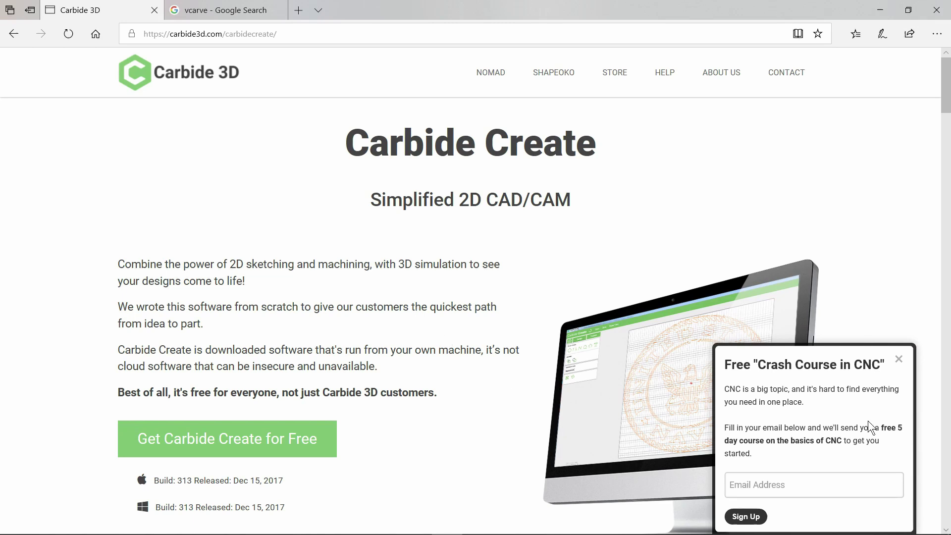
pyautogui.click(900, 360)
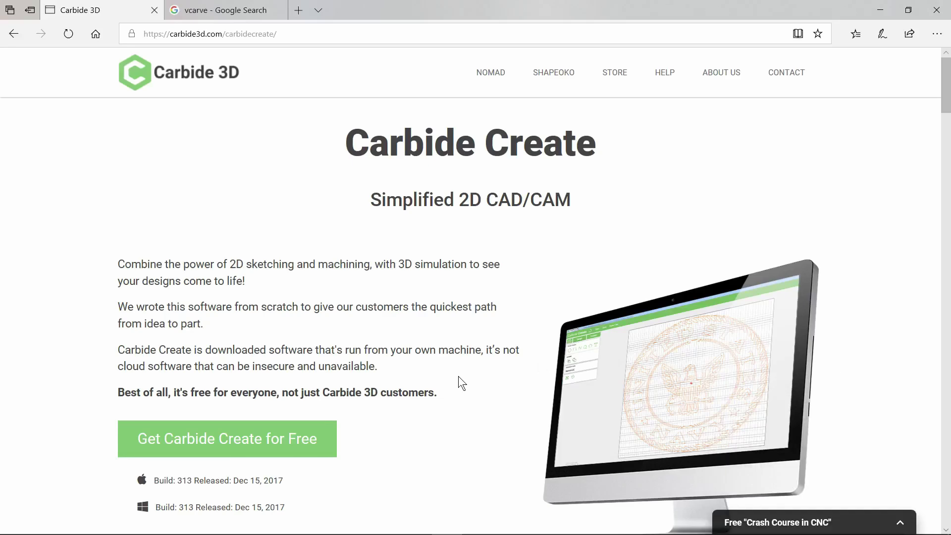
pyautogui.scroll(-15, 454, 377)
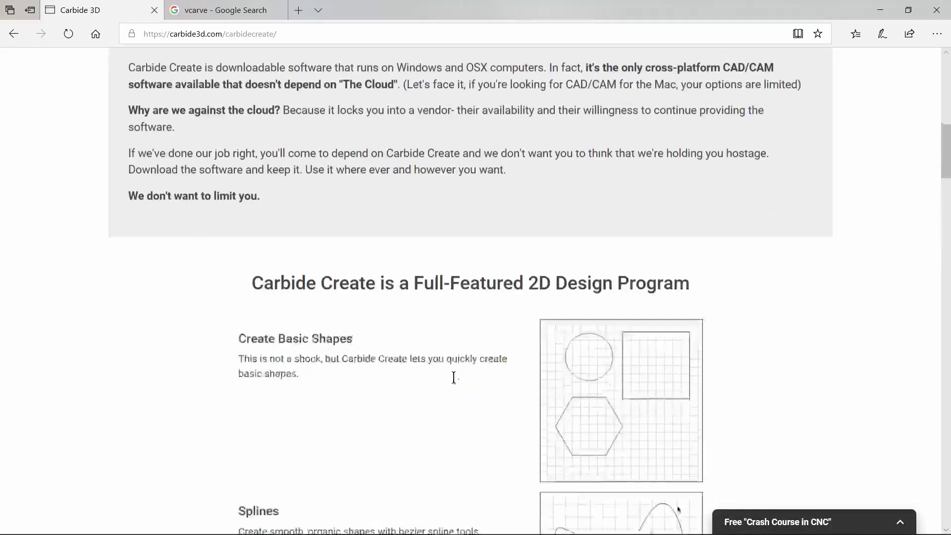
pyautogui.scroll(-13, 453, 378)
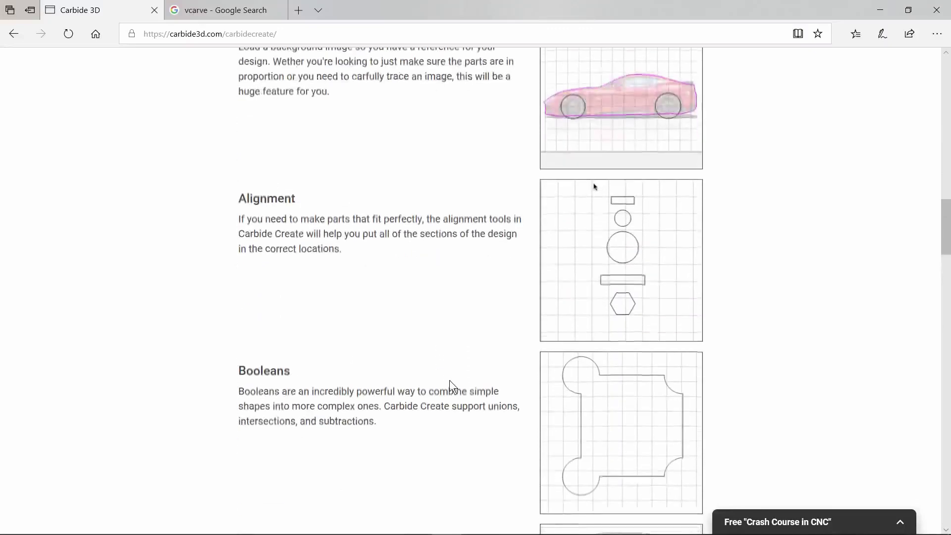
pyautogui.scroll(-15, 447, 379)
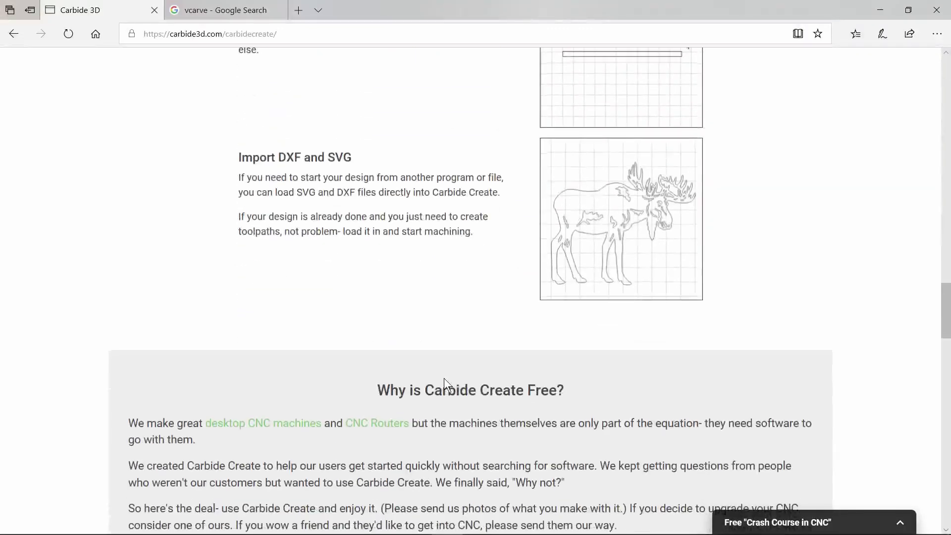
pyautogui.scroll(-3, 443, 378)
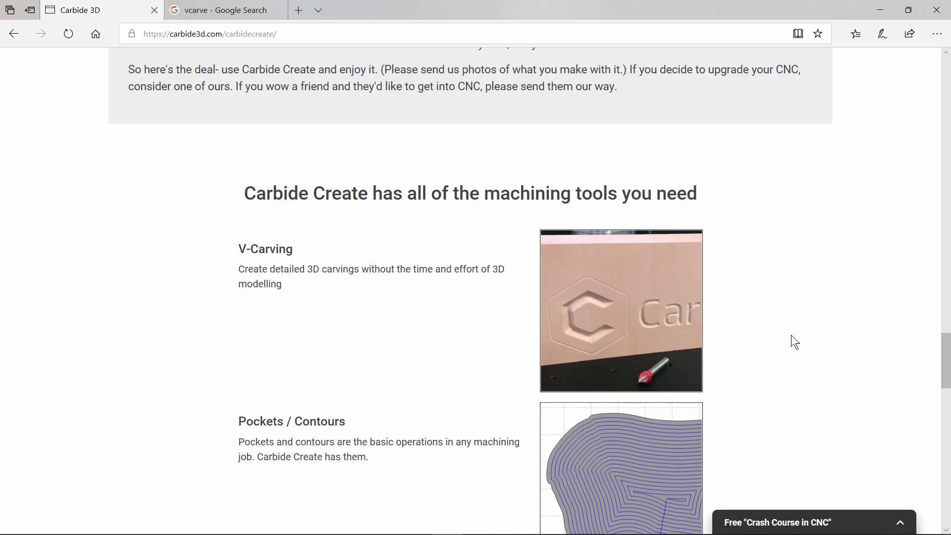
pyautogui.scroll(-4, 791, 337)
pyautogui.scroll(-10, 769, 330)
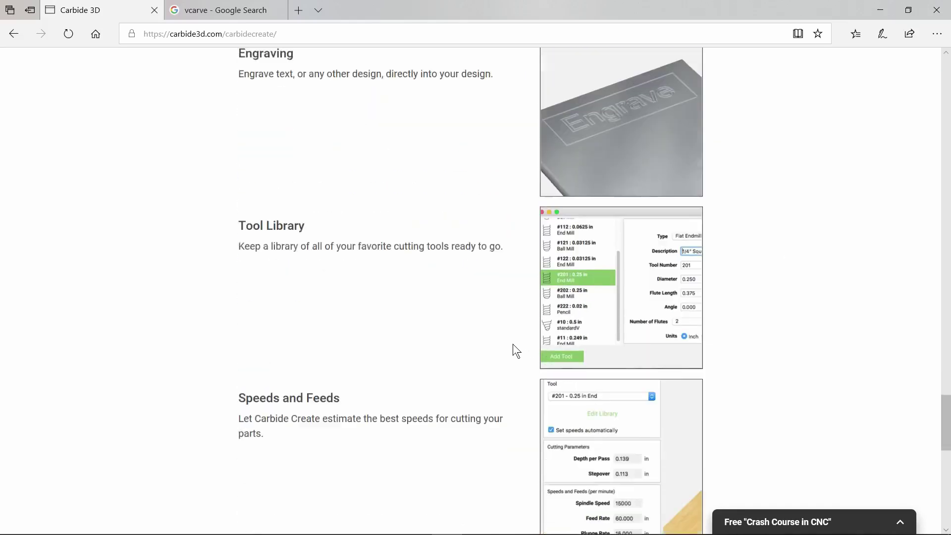
pyautogui.scroll(-5, 497, 352)
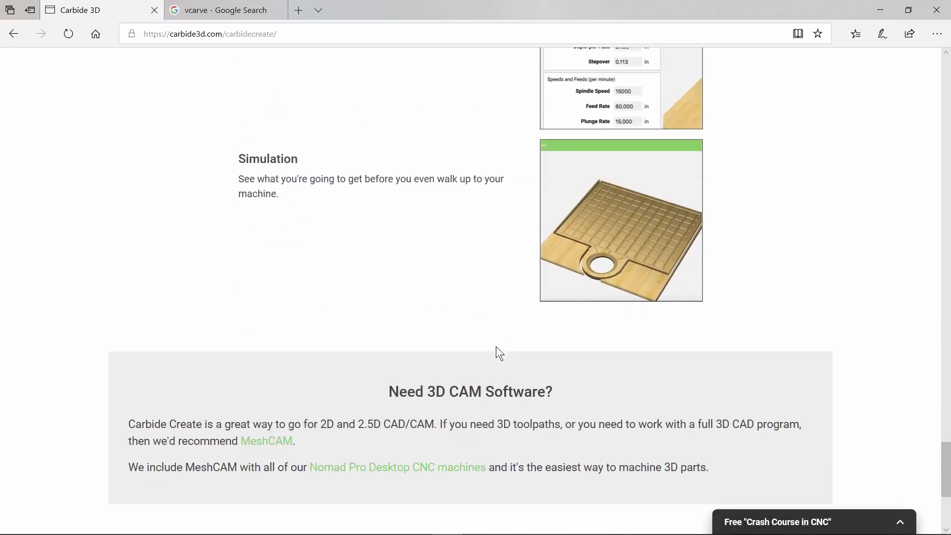
pyautogui.scroll(4, 498, 348)
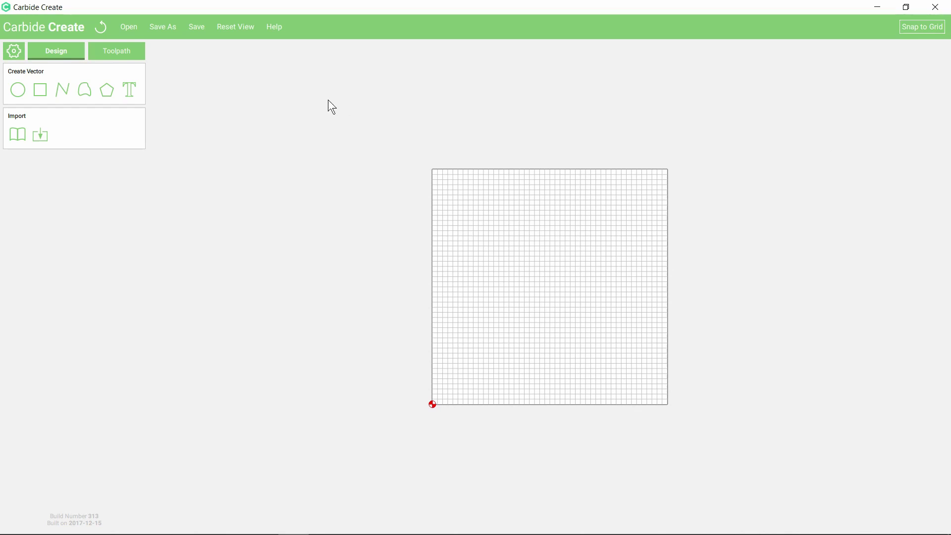
# Step: Set the job to 230 × 230 mm stock, Top reference, Soft - Wood material, 3 mm retract height
pyautogui.click(11, 50)
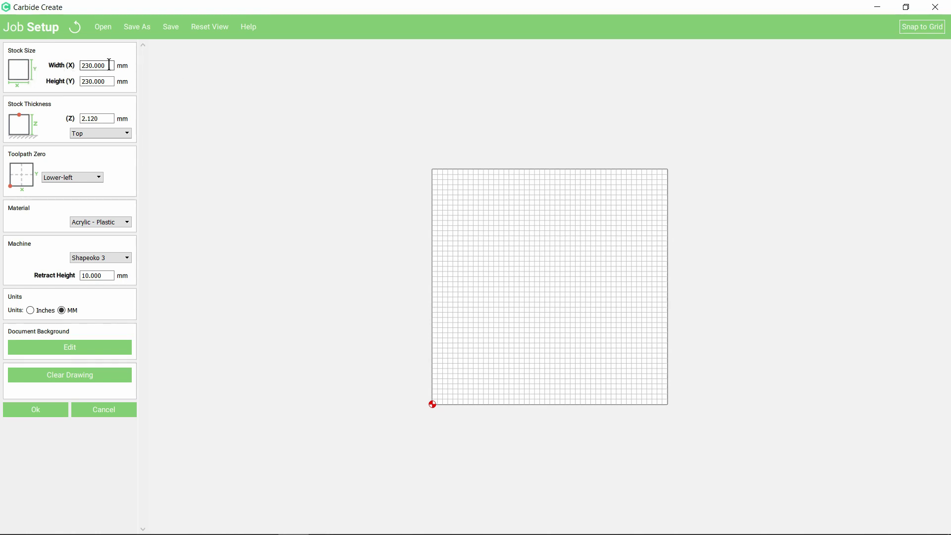
pyautogui.click(109, 83)
pyautogui.click(107, 117)
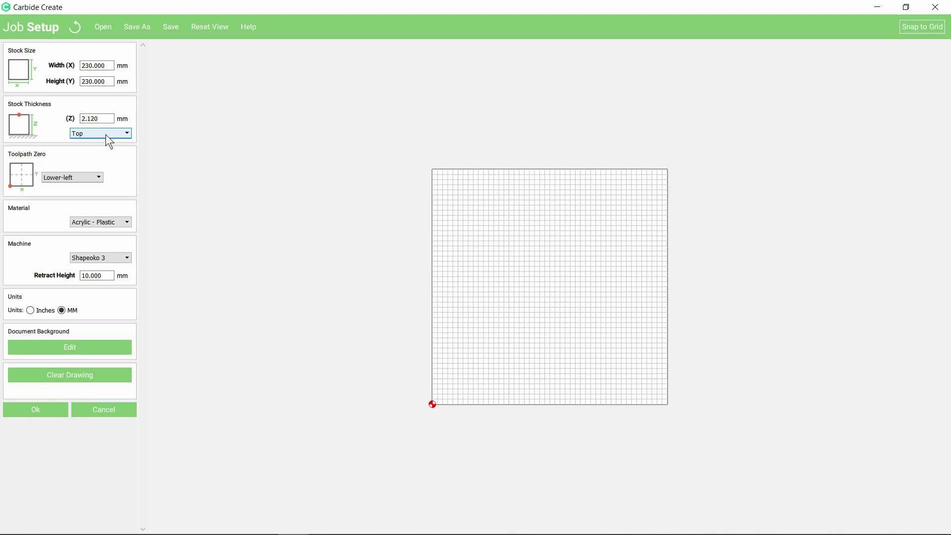
pyautogui.click(127, 133)
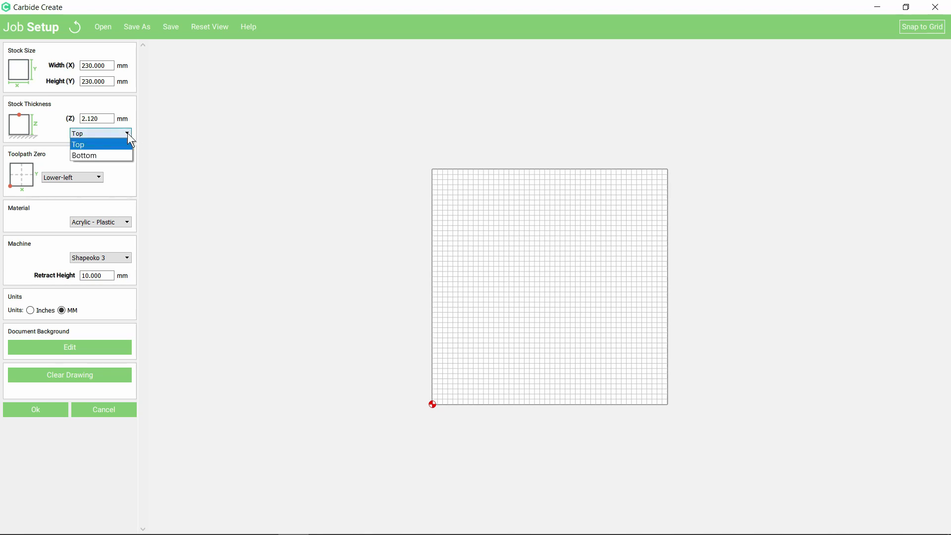
pyautogui.click(150, 133)
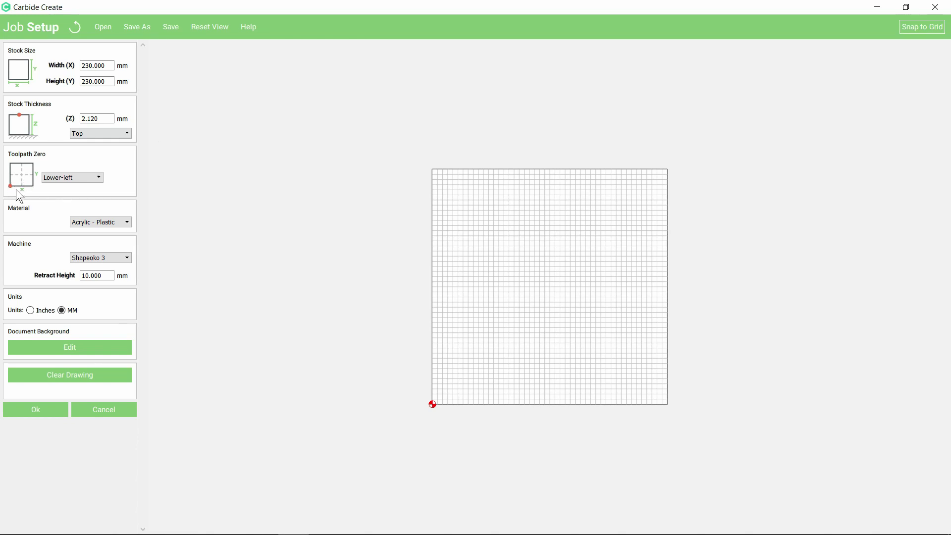
pyautogui.click(126, 222)
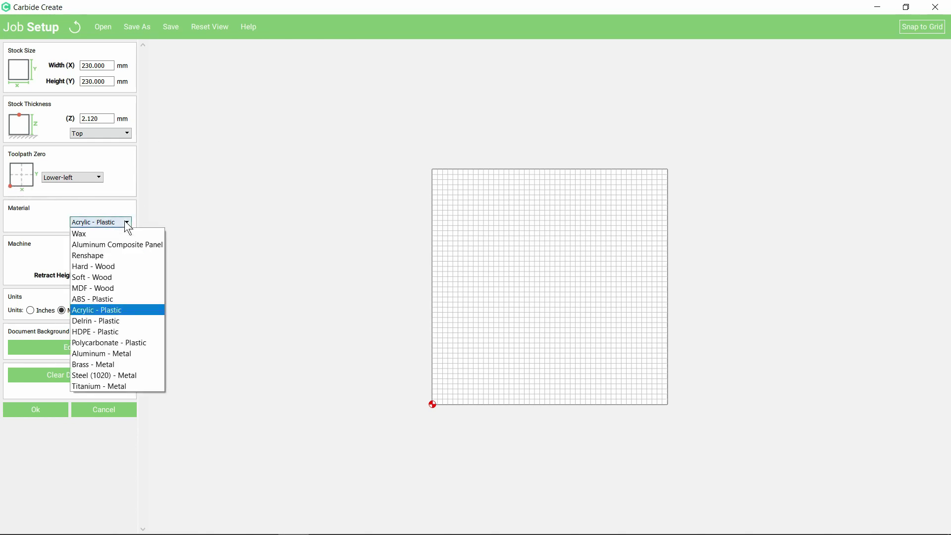
pyautogui.click(100, 276)
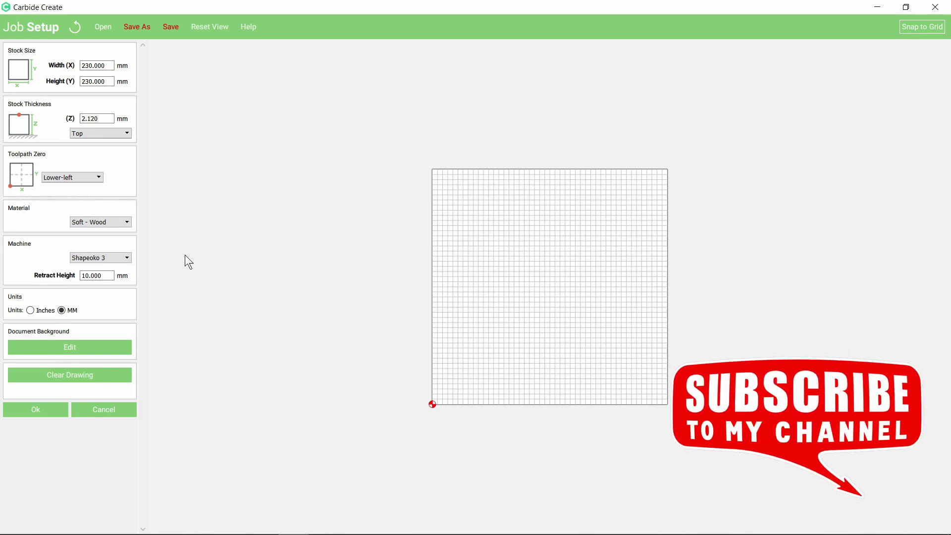
pyautogui.click(82, 275)
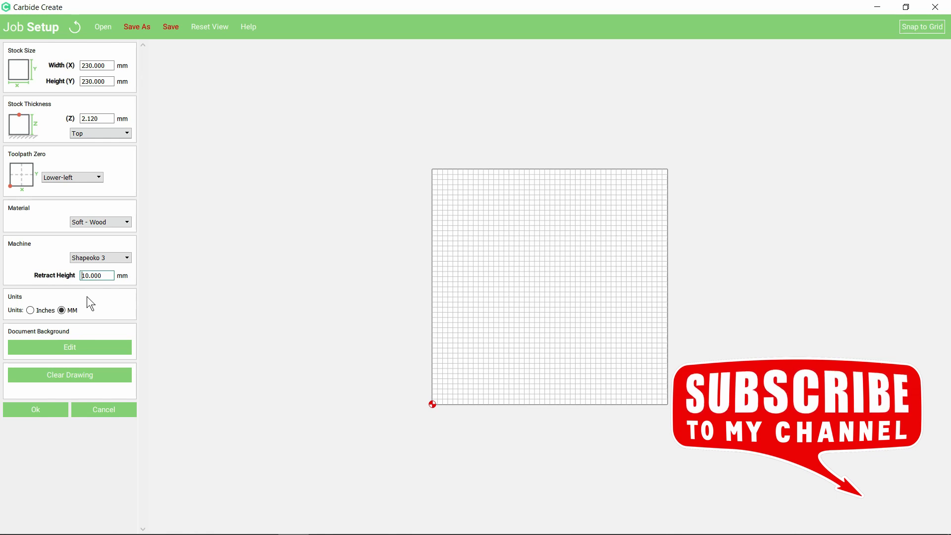
pyautogui.press('Delete')
pyautogui.press('Delete')
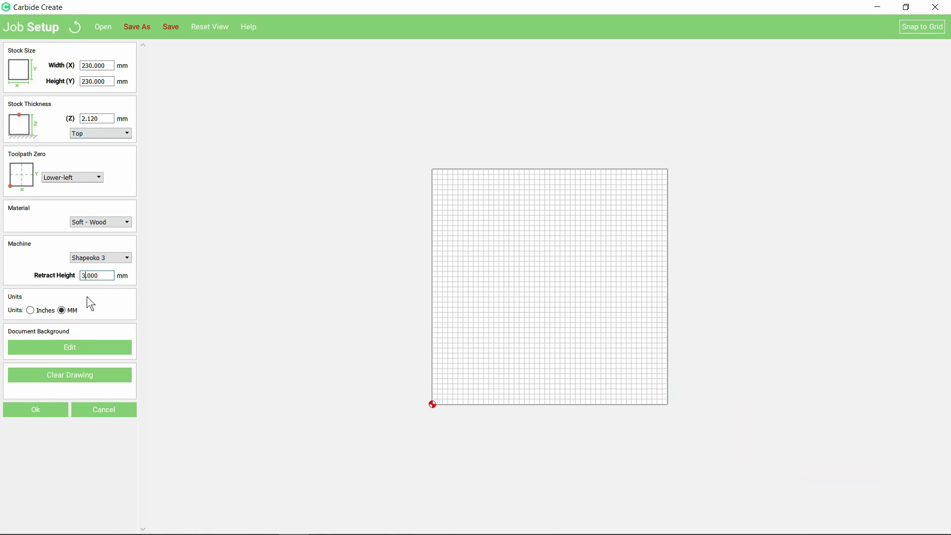
pyautogui.click(34, 411)
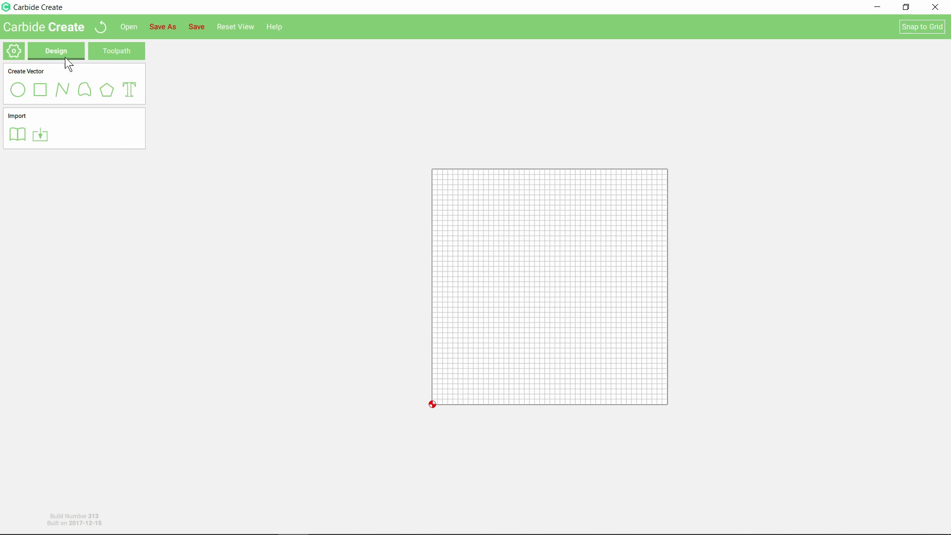
# Step: Add a Candara - Bold text object reading '1nformatica'
pyautogui.click(129, 91)
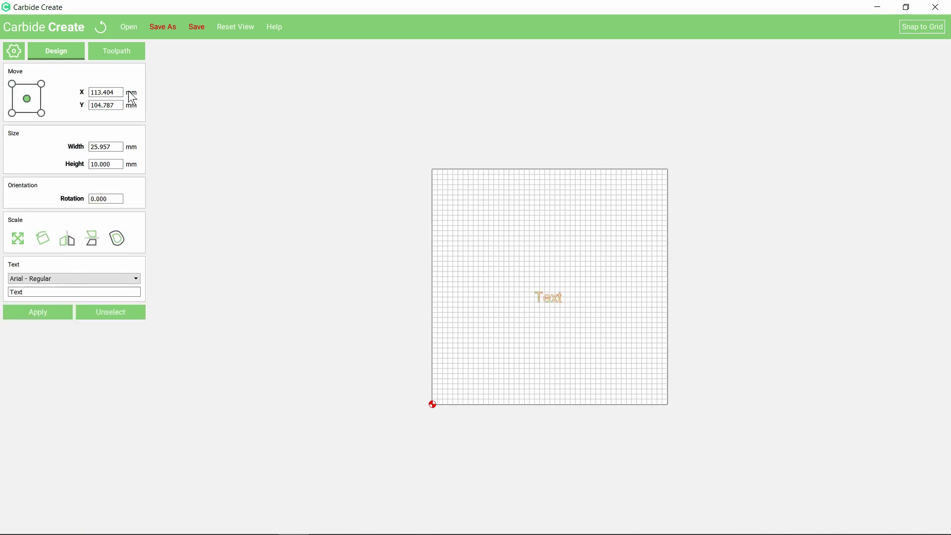
pyautogui.click(134, 280)
pyautogui.scroll(-10, 133, 280)
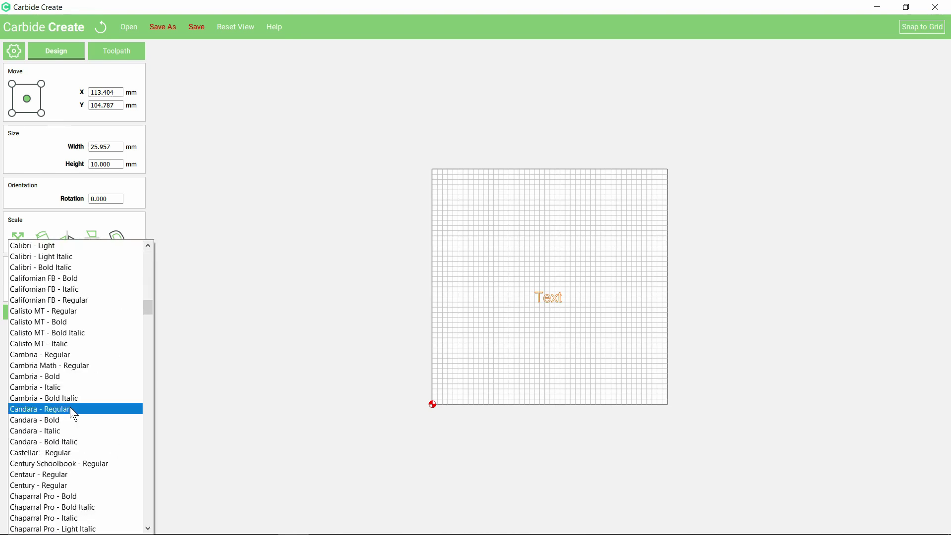
pyautogui.click(73, 421)
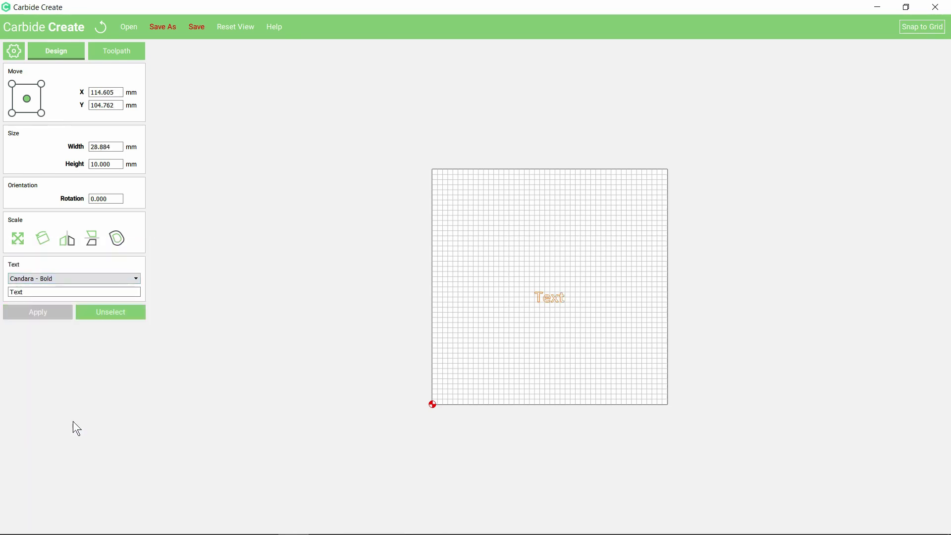
pyautogui.click(39, 292)
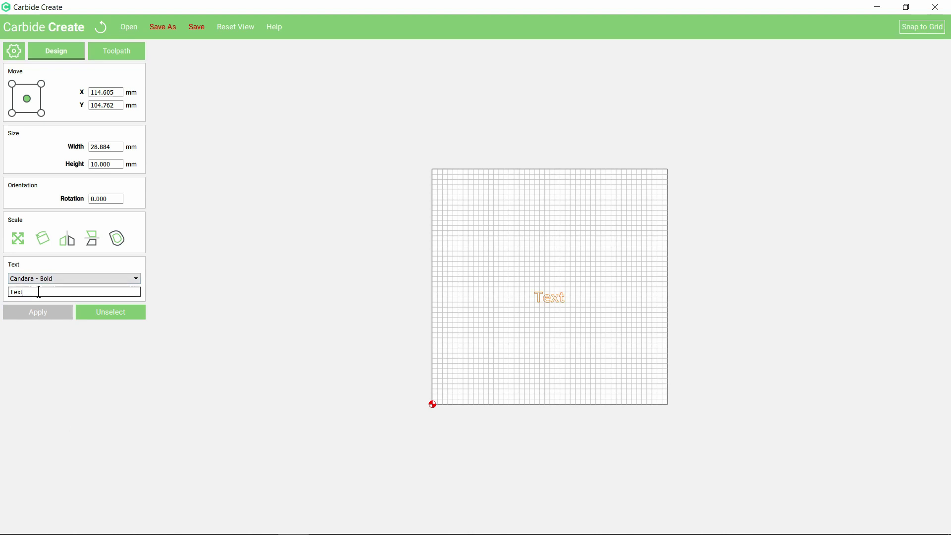
pyautogui.press('BackSpace')
pyautogui.press('BackSpace')
pyautogui.press('BackSpace')
pyautogui.press('BackSpace')
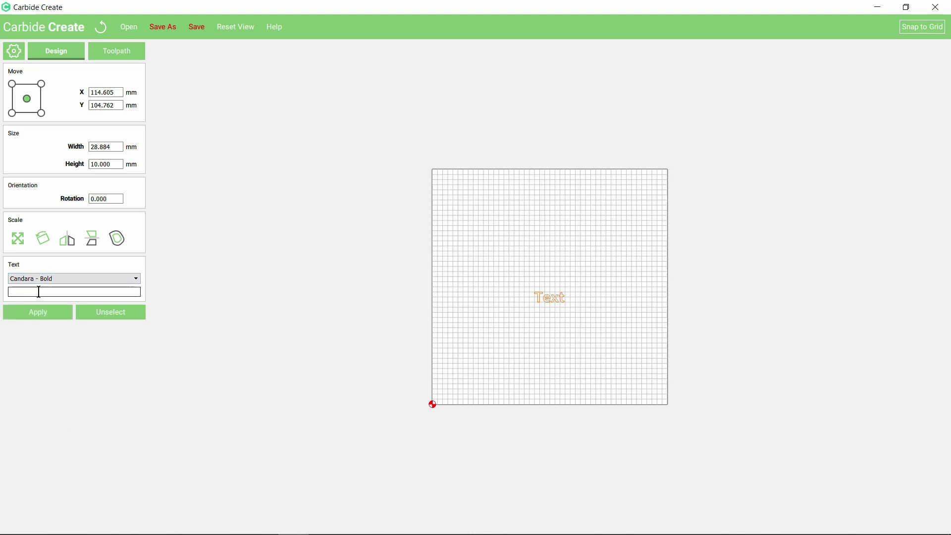
pyautogui.write('1nformatica')
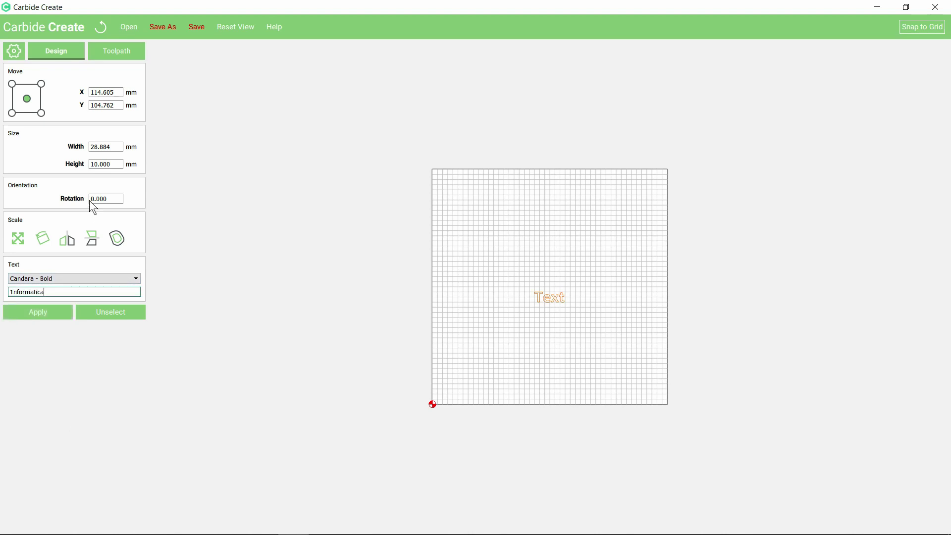
# Step: Make the lettering 25 mm tall and move it up near the top of the stock
pyautogui.click(90, 164)
pyautogui.press('Return')
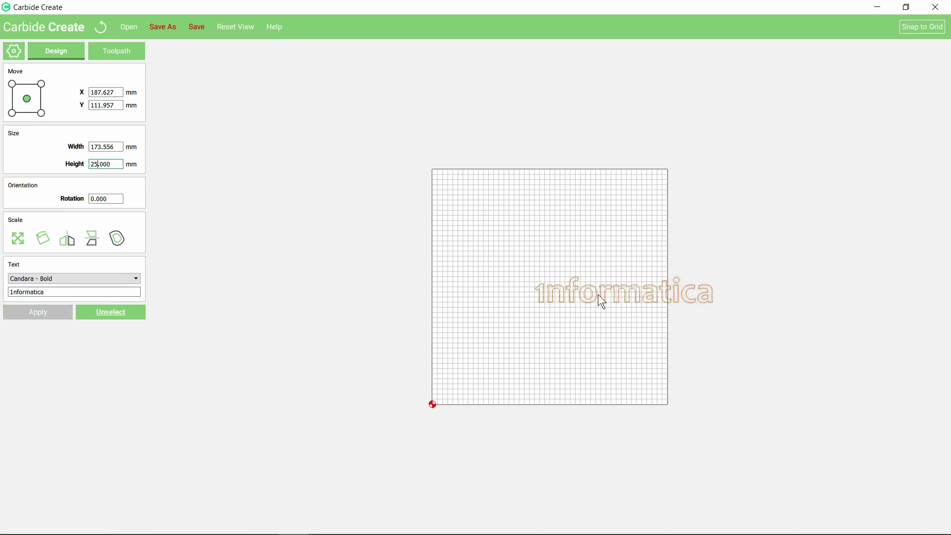
pyautogui.moveTo(607, 295); pyautogui.dragTo(539, 239)
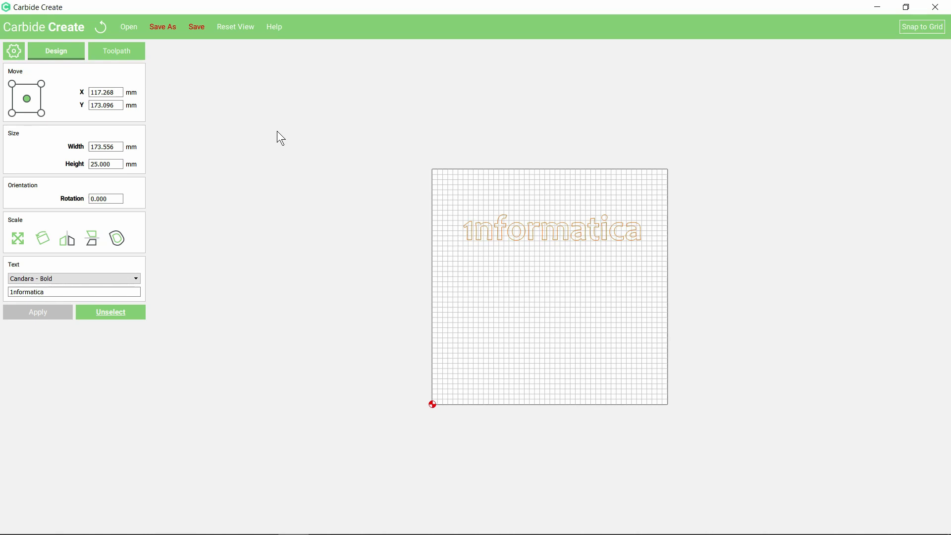
pyautogui.click(119, 52)
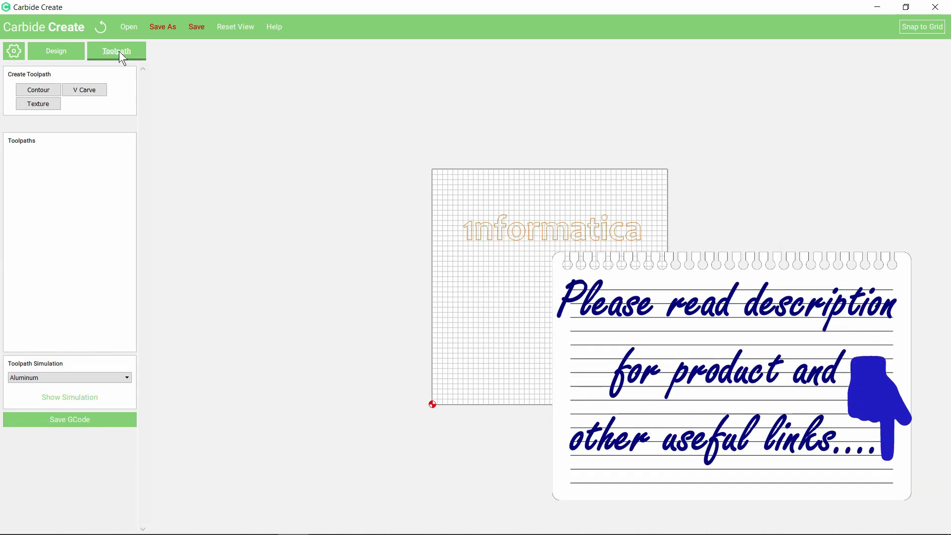
# Step: Start a V-carve toolpath using the #16 MyVee 22 mm vee bit, 30° per side, from the library
pyautogui.click(89, 92)
pyautogui.click(71, 85)
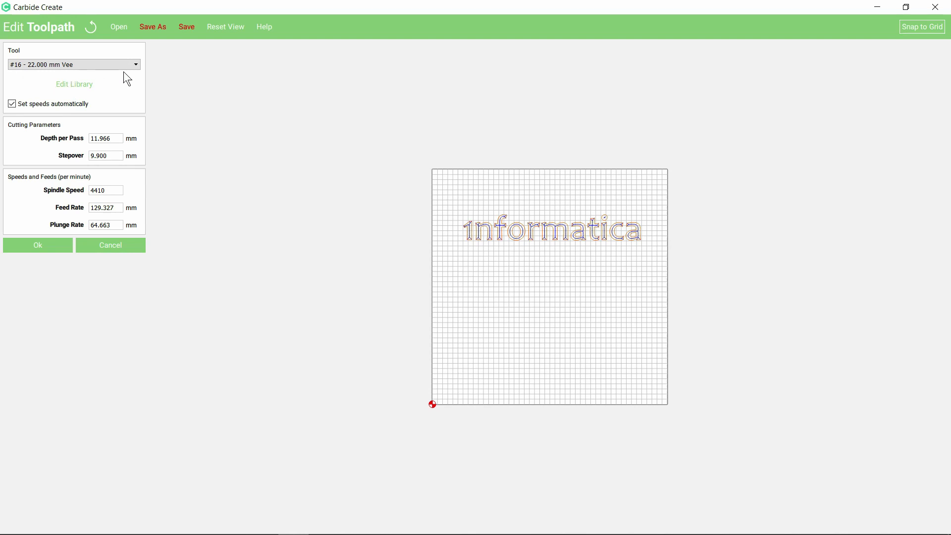
pyautogui.click(78, 84)
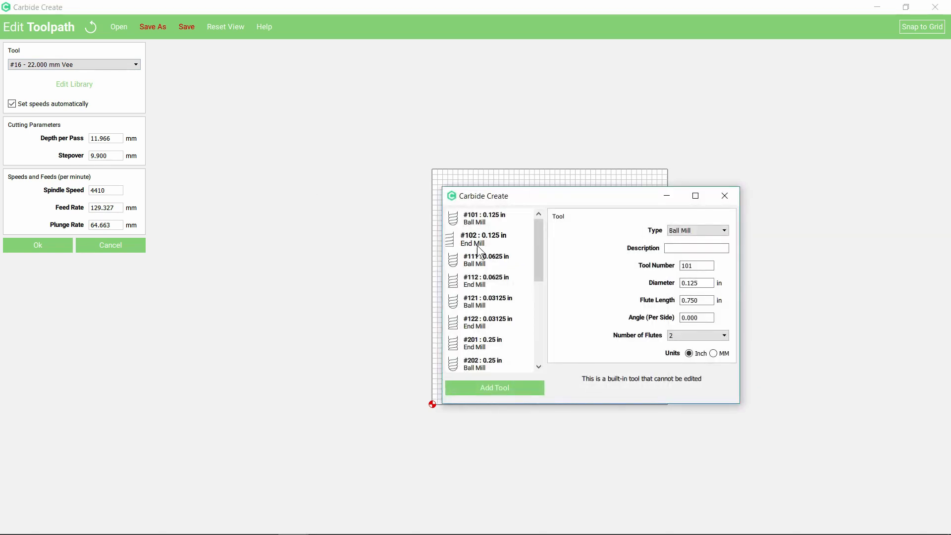
pyautogui.moveTo(539, 258); pyautogui.dragTo(542, 354)
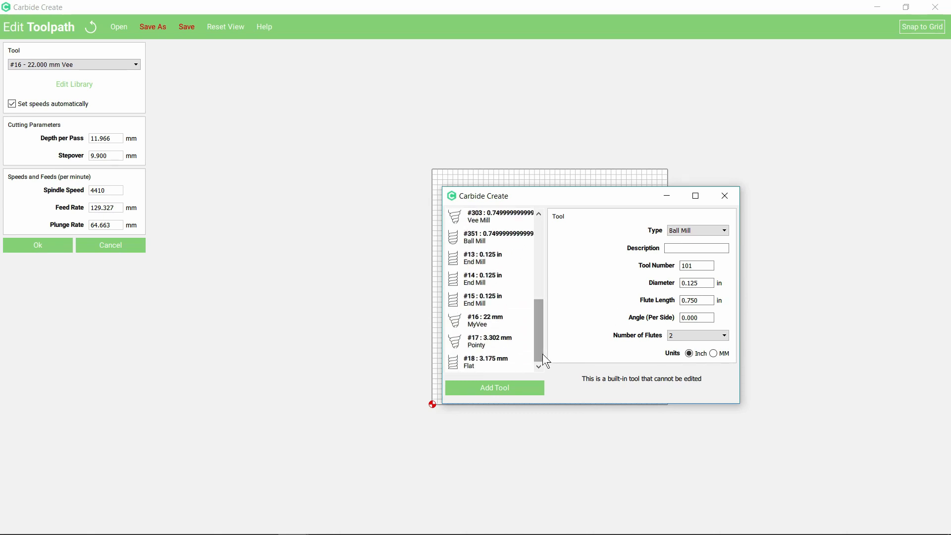
pyautogui.click(498, 318)
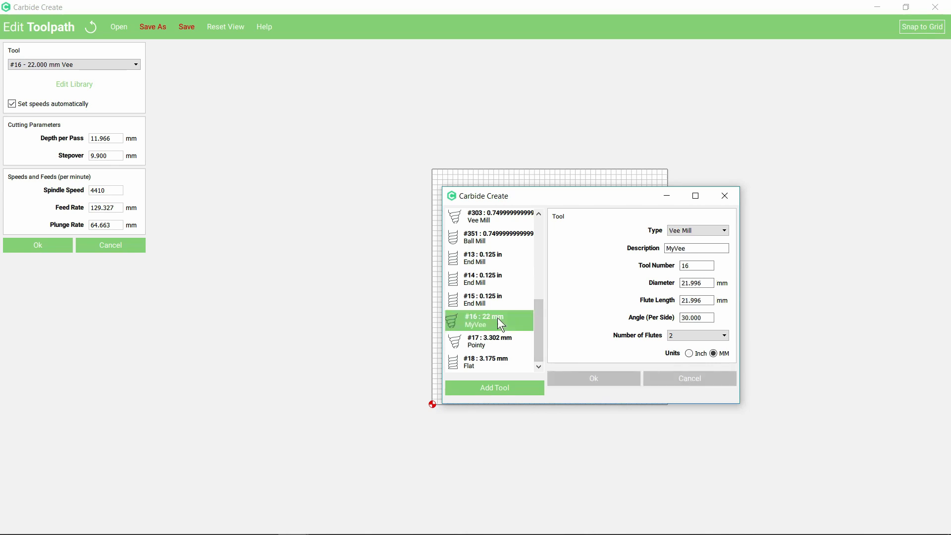
pyautogui.click(712, 317)
pyautogui.click(724, 196)
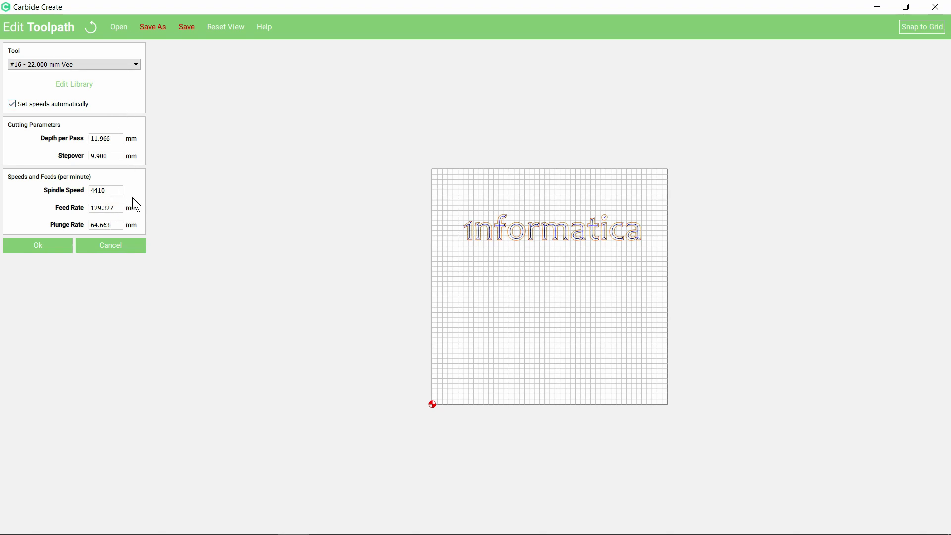
# Step: Accept the vee bit's cutting settings and save the V-carve as Toolpath 1
pyautogui.click(37, 246)
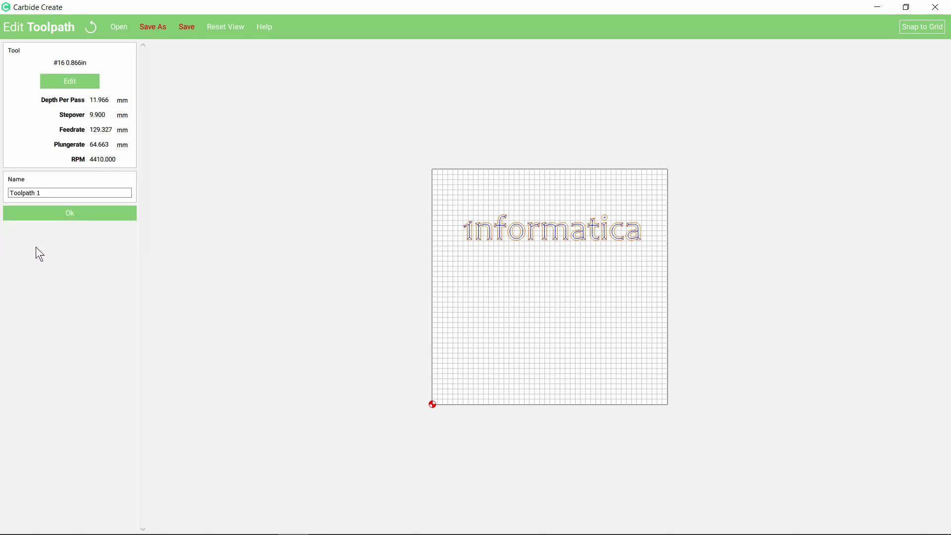
pyautogui.click(67, 193)
pyautogui.click(70, 212)
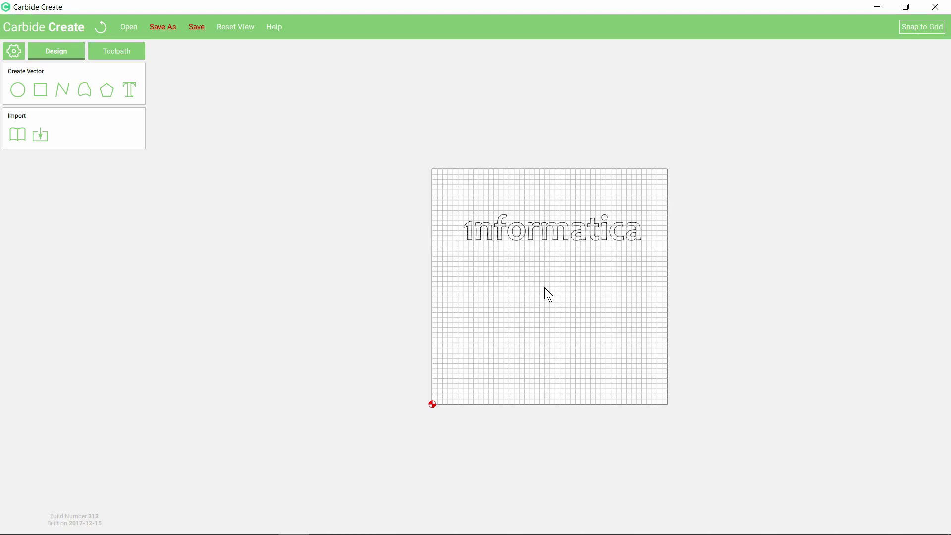
# Step: Draw a 30 mm-radius circle at lower left (X 40) and place a copy at lower right (X 190.211)
pyautogui.click(15, 94)
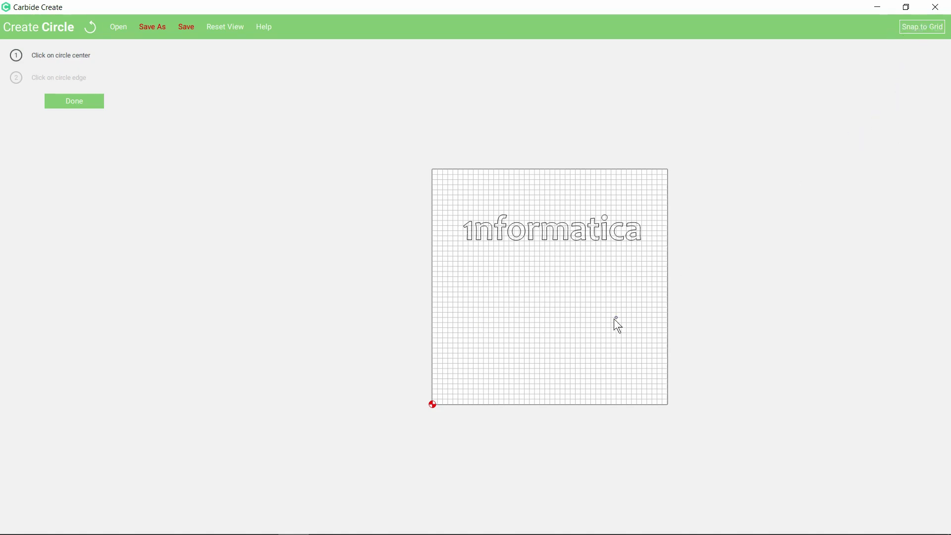
pyautogui.click(473, 327)
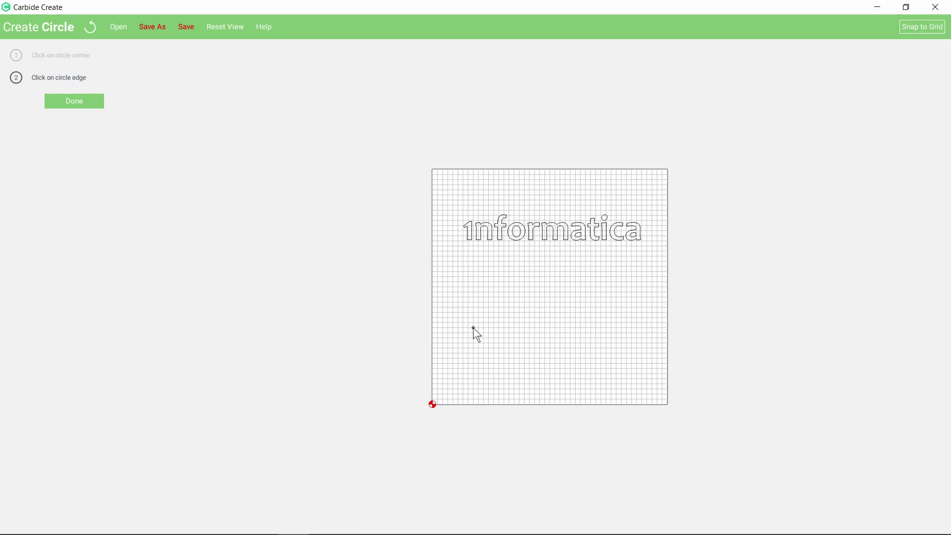
pyautogui.click(473, 319)
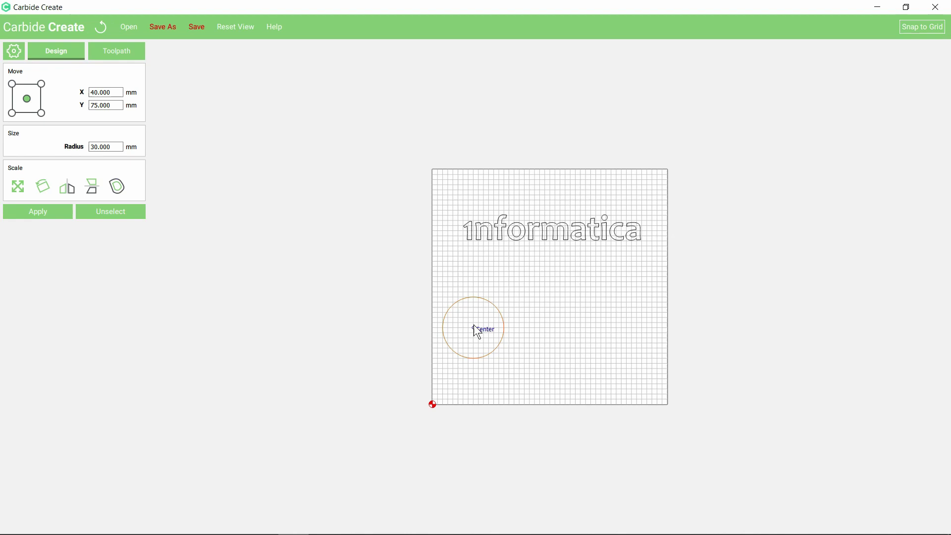
pyautogui.click(477, 298)
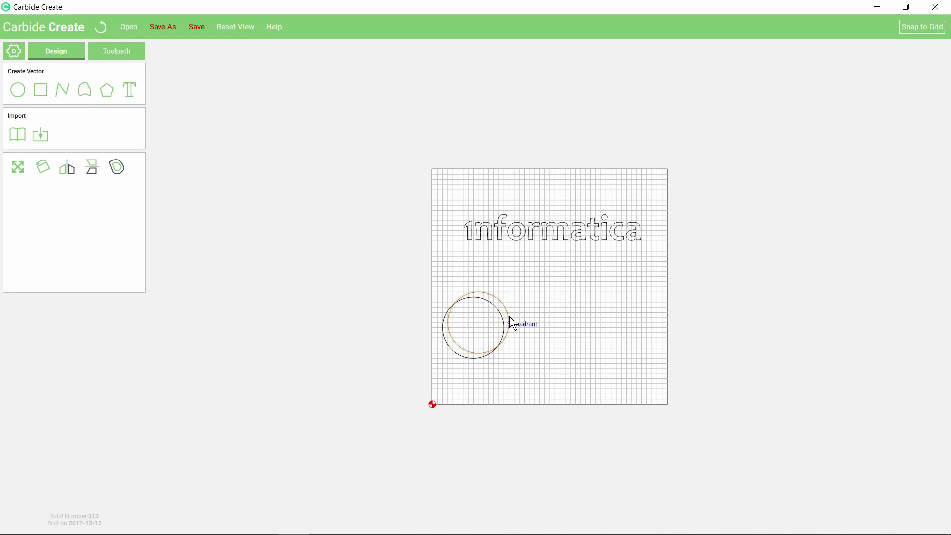
pyautogui.moveTo(510, 317); pyautogui.dragTo(653, 315)
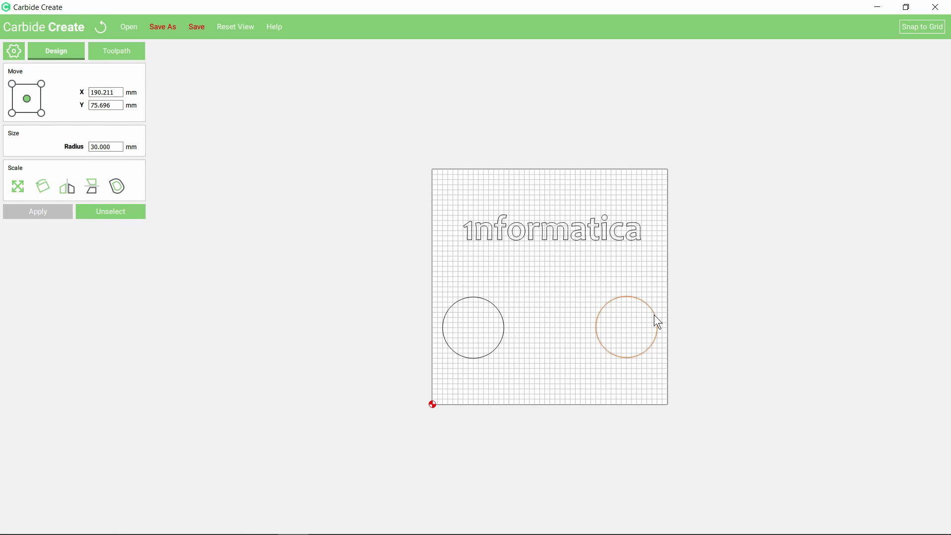
pyautogui.click(658, 323)
# Step: Union a connecting rectangle with both circles into a capsule and move it around the lettering
pyautogui.click(36, 92)
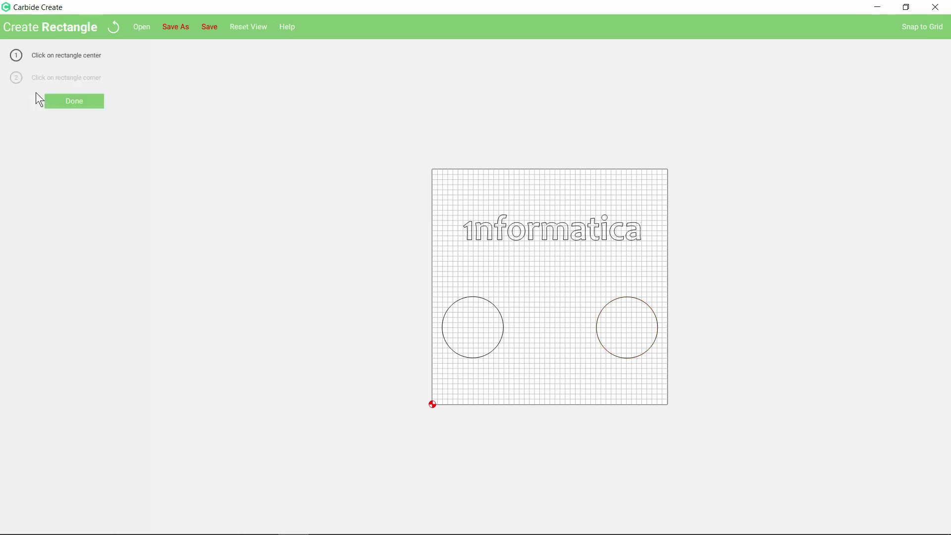
pyautogui.click(549, 328)
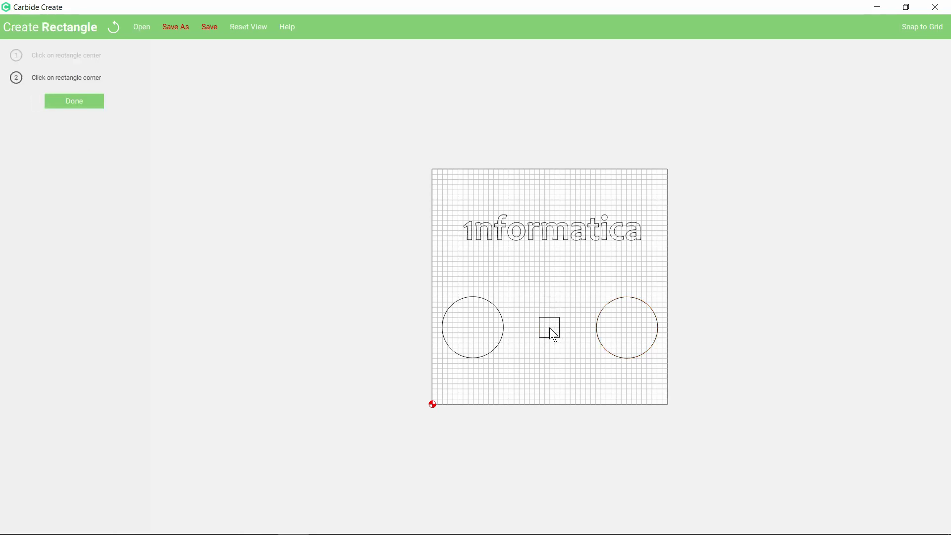
pyautogui.click(627, 298)
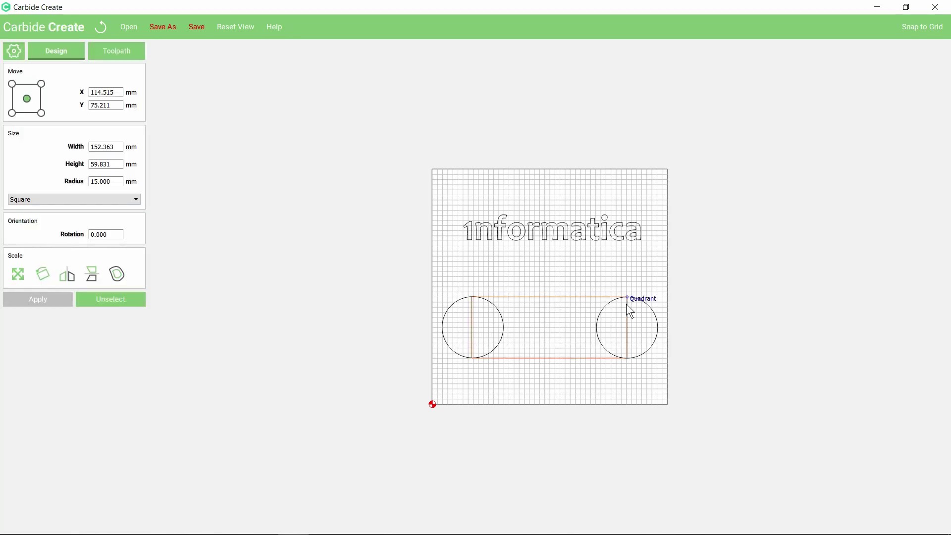
pyautogui.keyDown('shift'); pyautogui.click(457, 354); pyautogui.keyUp('shift')
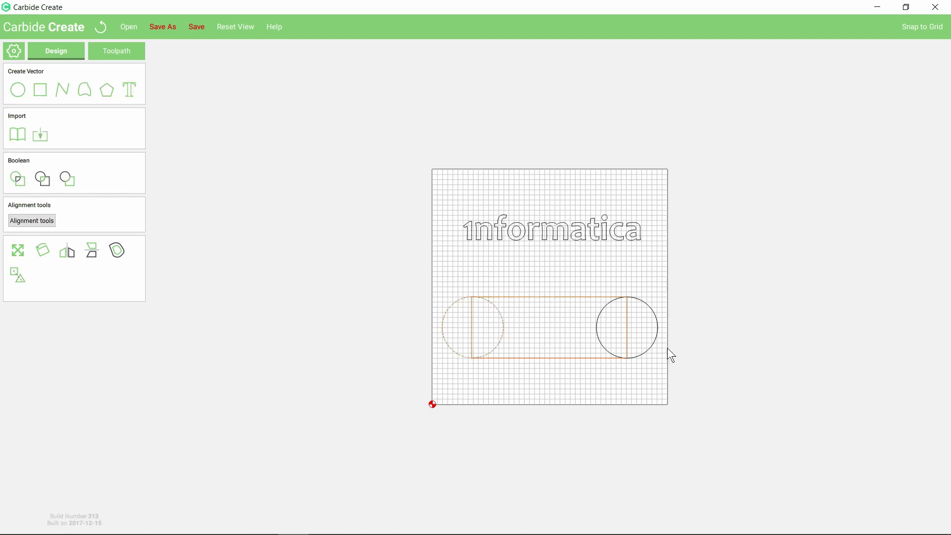
pyautogui.keyDown('shift'); pyautogui.click(650, 346); pyautogui.keyUp('shift')
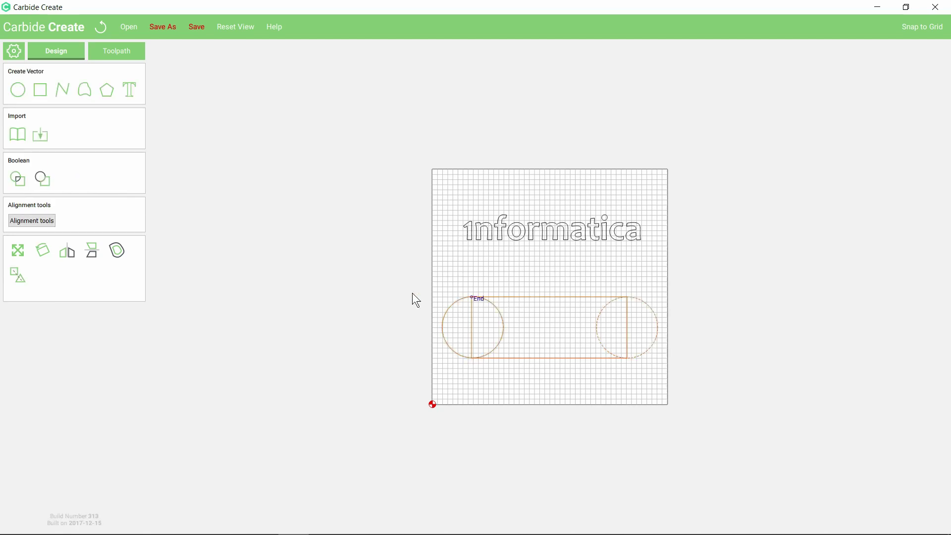
pyautogui.click(17, 181)
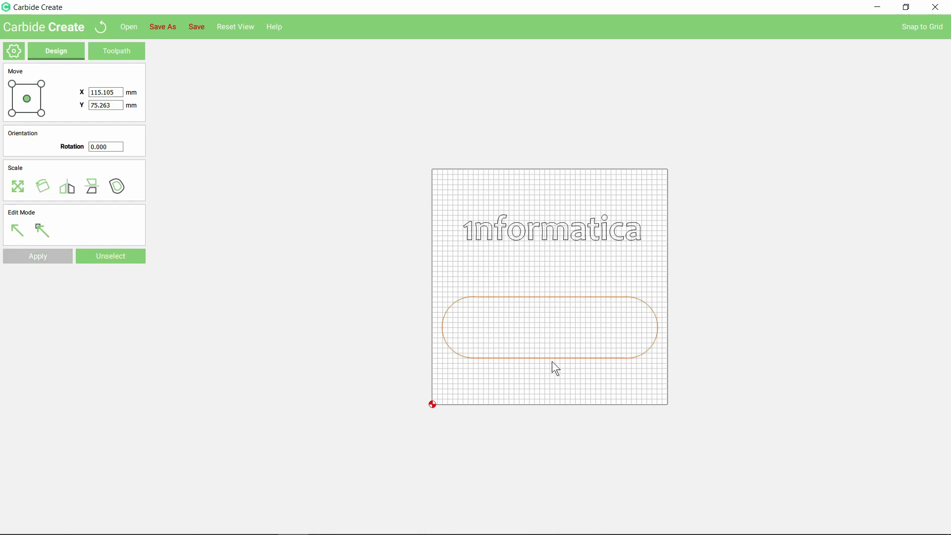
pyautogui.moveTo(552, 358); pyautogui.dragTo(551, 259)
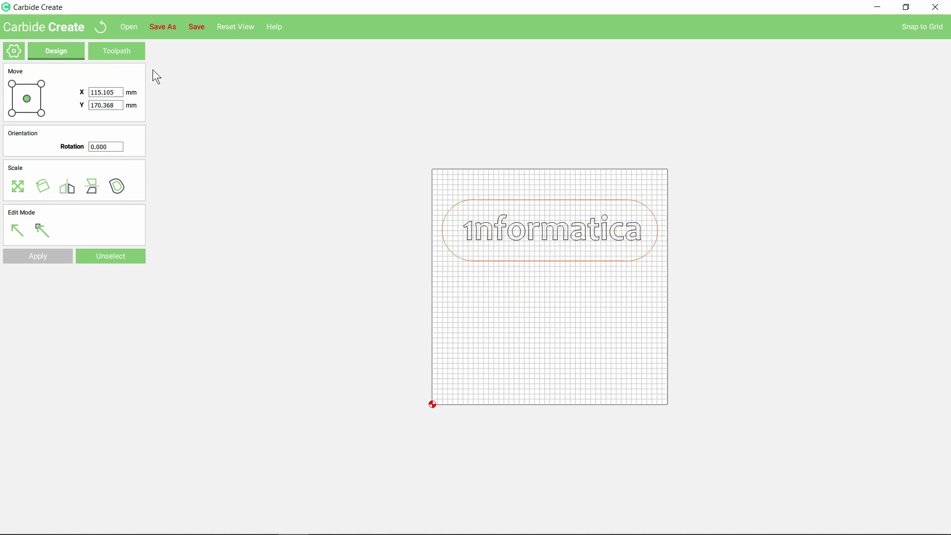
# Step: Create an inside contour toolpath on the slot with the #18 3.175 mm end mill, 2.120 mm deep
pyautogui.click(117, 51)
pyautogui.click(41, 90)
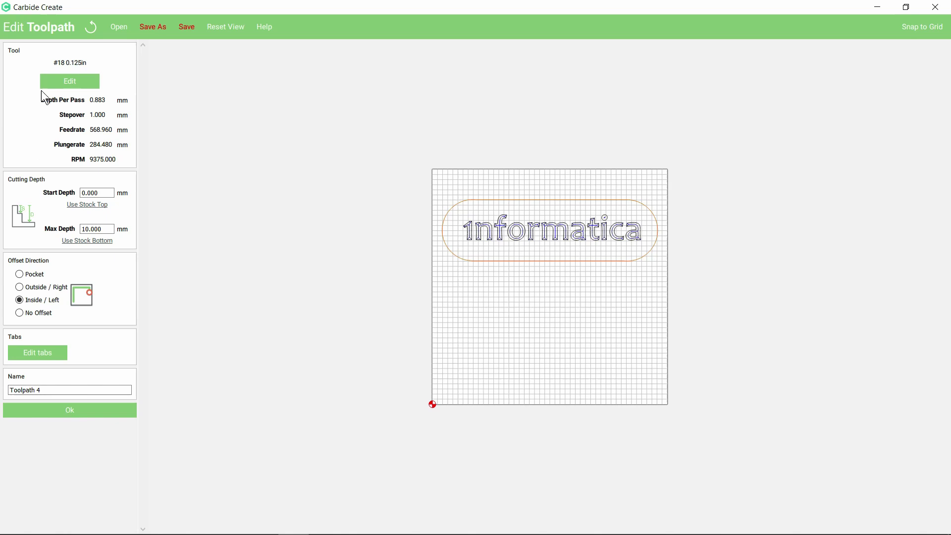
pyautogui.click(43, 86)
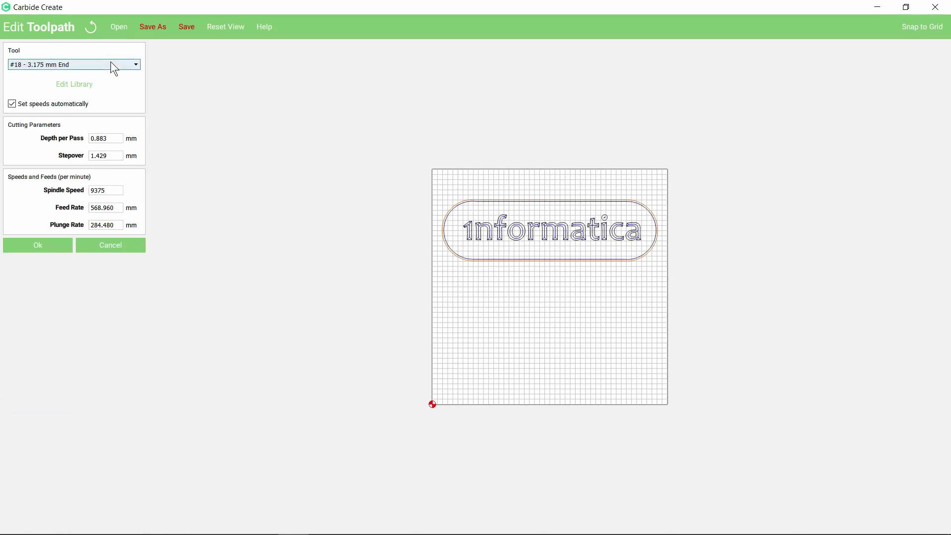
pyautogui.click(49, 249)
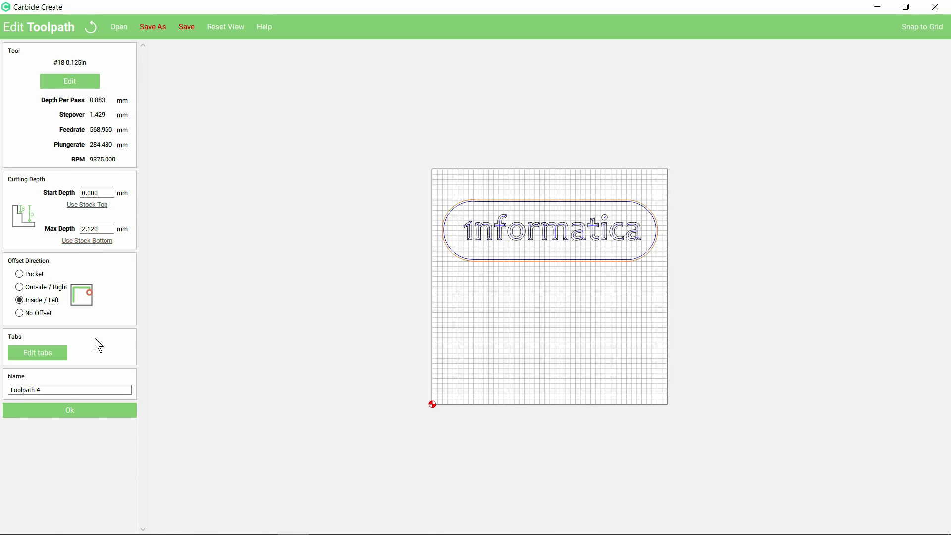
# Step: Set the tab width to 2 mm and place eight 3 mm-high tabs around the slot outline
pyautogui.click(46, 353)
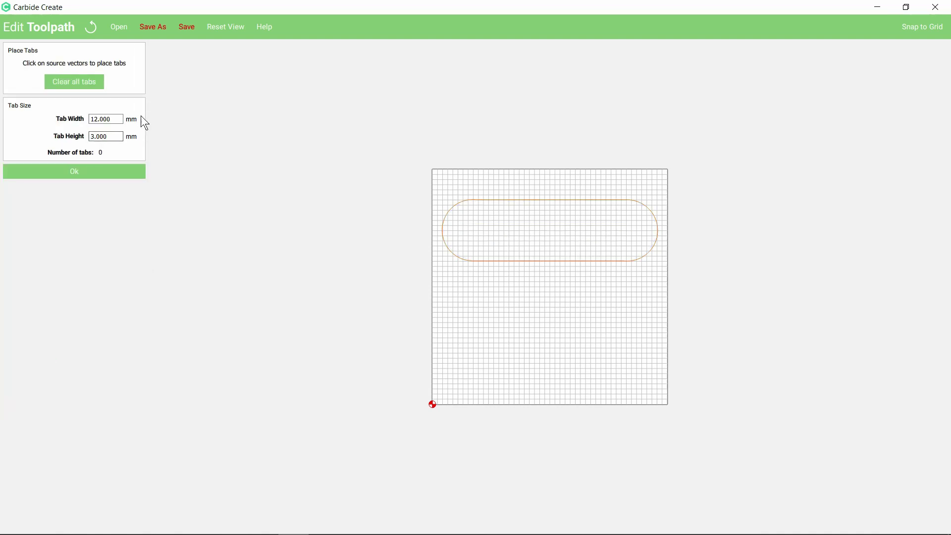
pyautogui.click(91, 120)
pyautogui.press('Delete')
pyautogui.press('Right')
pyautogui.click(443, 231)
pyautogui.click(485, 261)
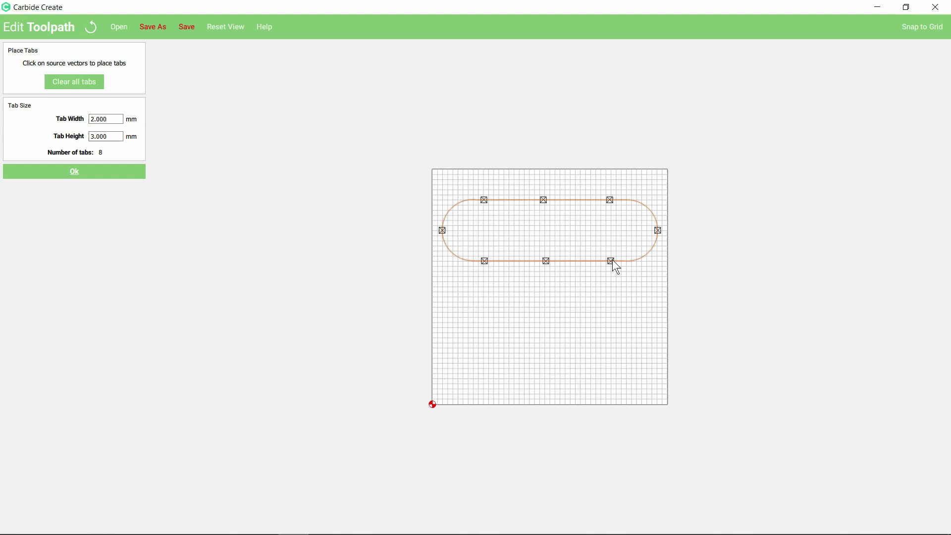
pyautogui.click(71, 171)
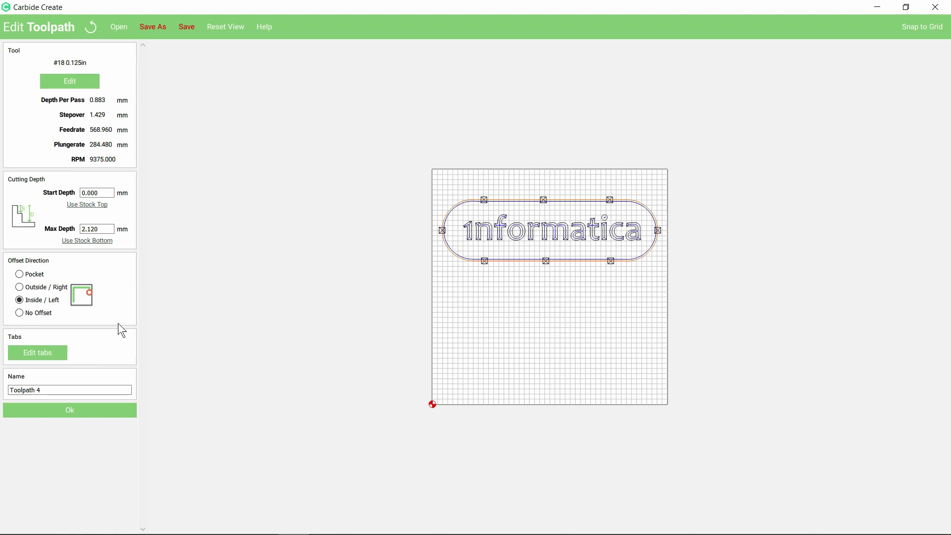
# Step: Confirm the tabbed outline contour as Toolpath 4 and simulate the carving in Pine
pyautogui.click(67, 412)
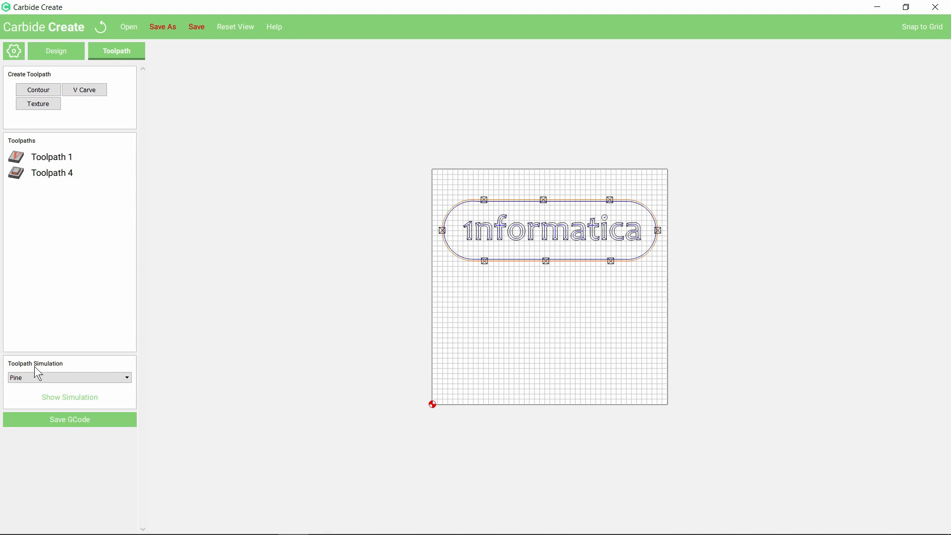
pyautogui.click(75, 399)
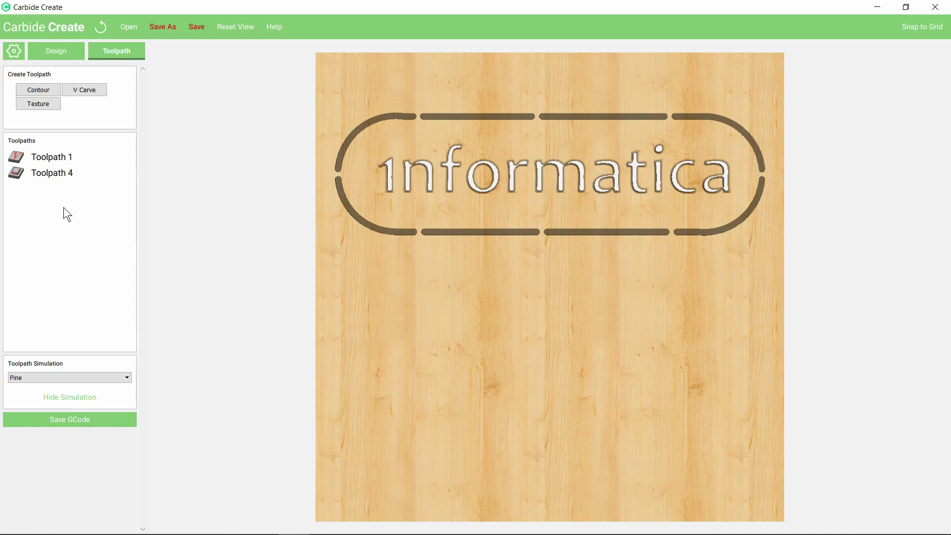
# Step: Disable Toolpath 4 and begin saving the V-carve G-code in Documents\CNC as 'info'
pyautogui.rightClick(57, 175)
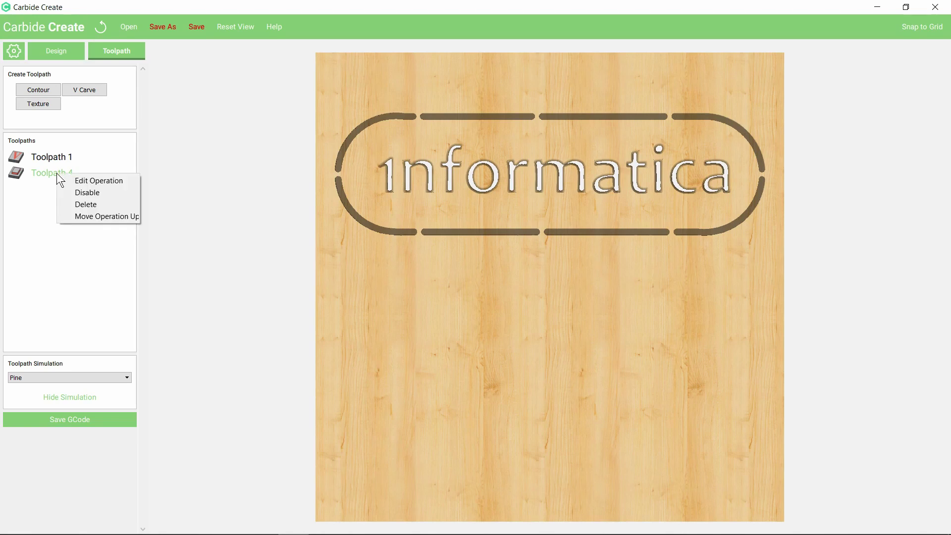
pyautogui.click(81, 192)
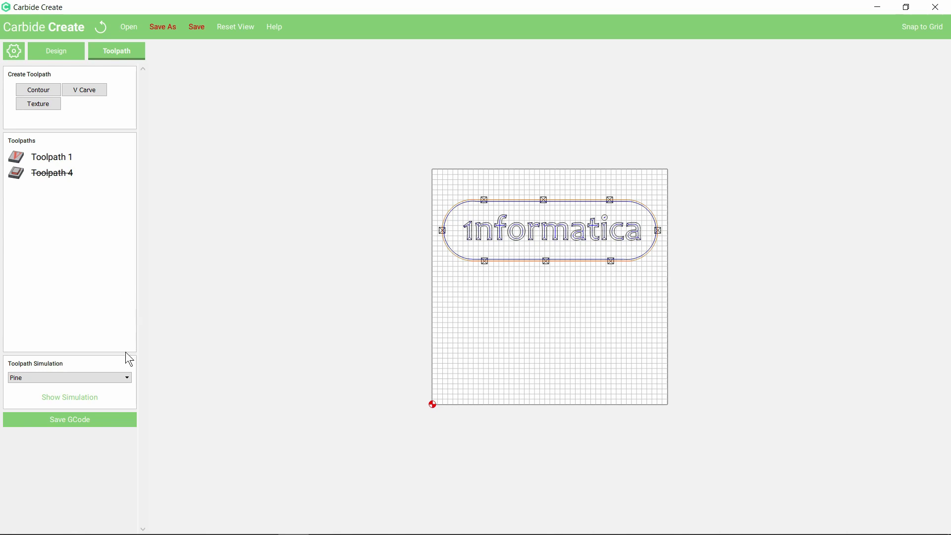
pyautogui.click(77, 427)
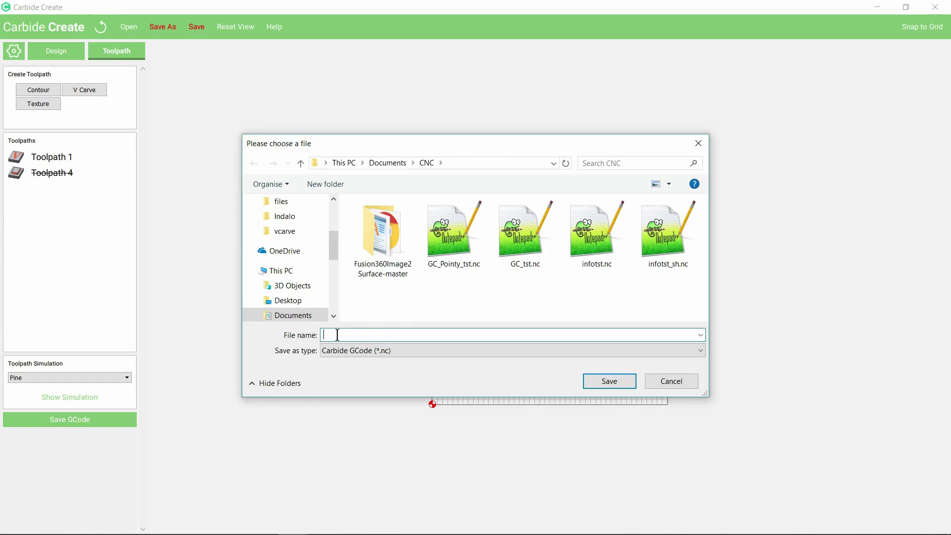
pyautogui.write('info')
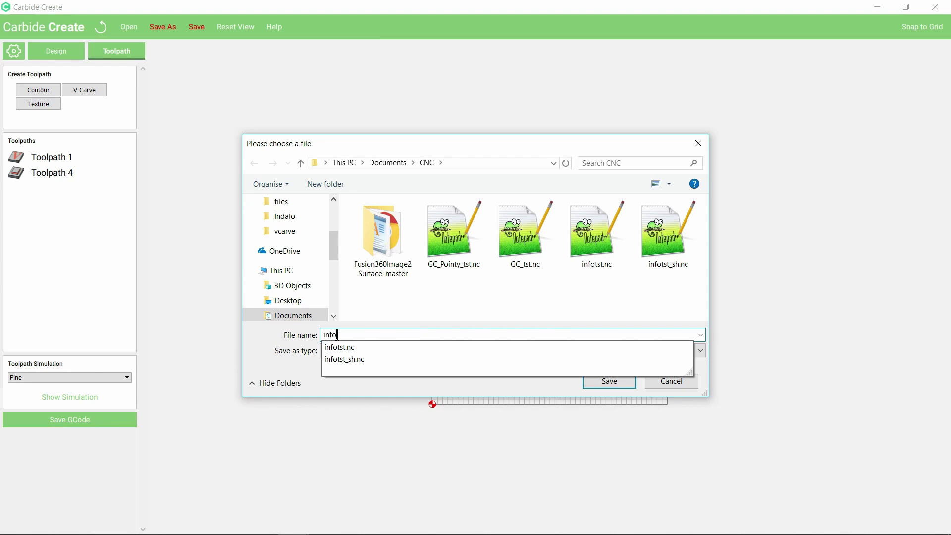
pyautogui.write('_T')
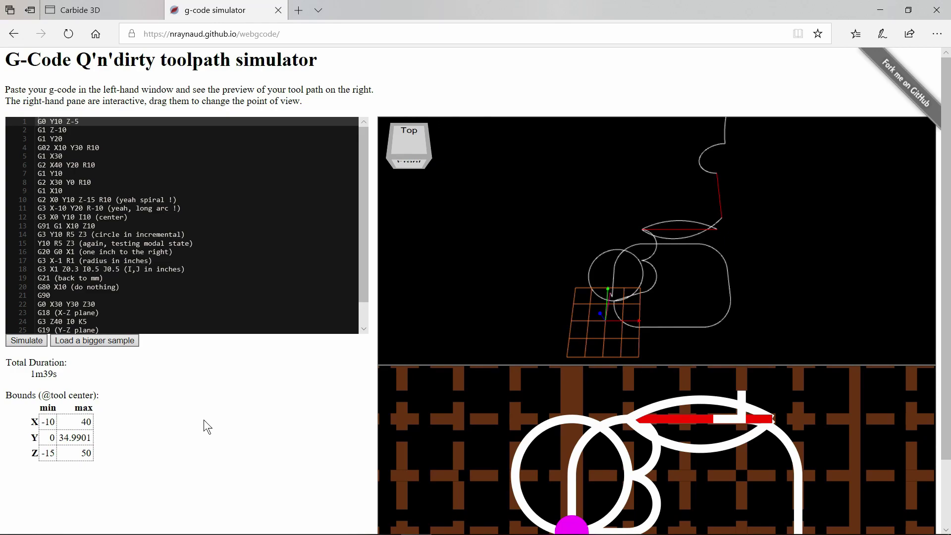
# Step: Replace the simulator's sample code with the infoYT.nc V-carve G-code and simulate it (9m26s)
pyautogui.click(181, 526)
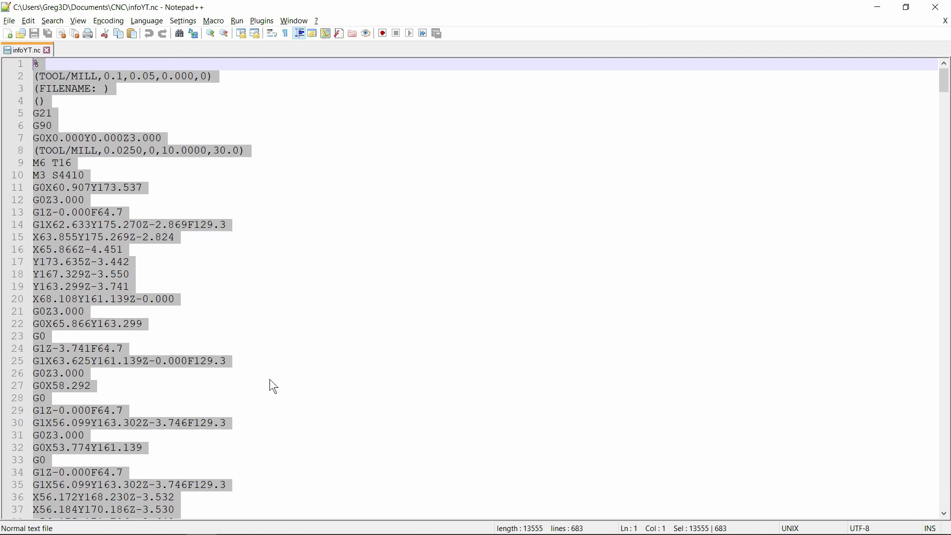
pyautogui.moveTo(220, 532)
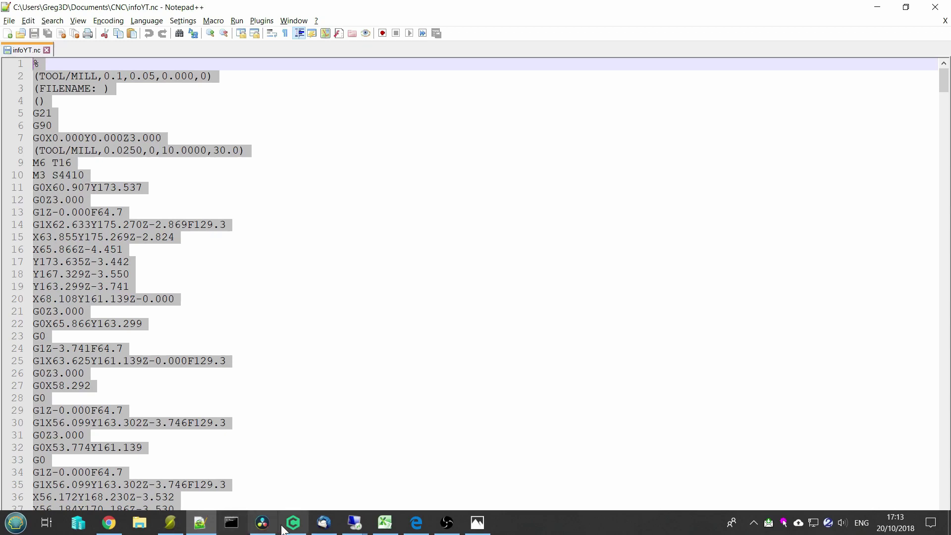
pyautogui.click(416, 523)
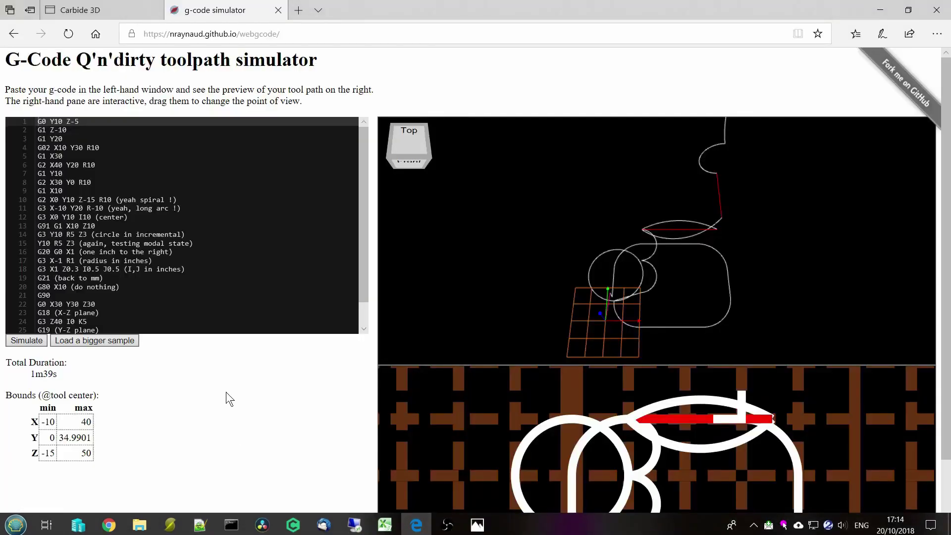
pyautogui.click(94, 226)
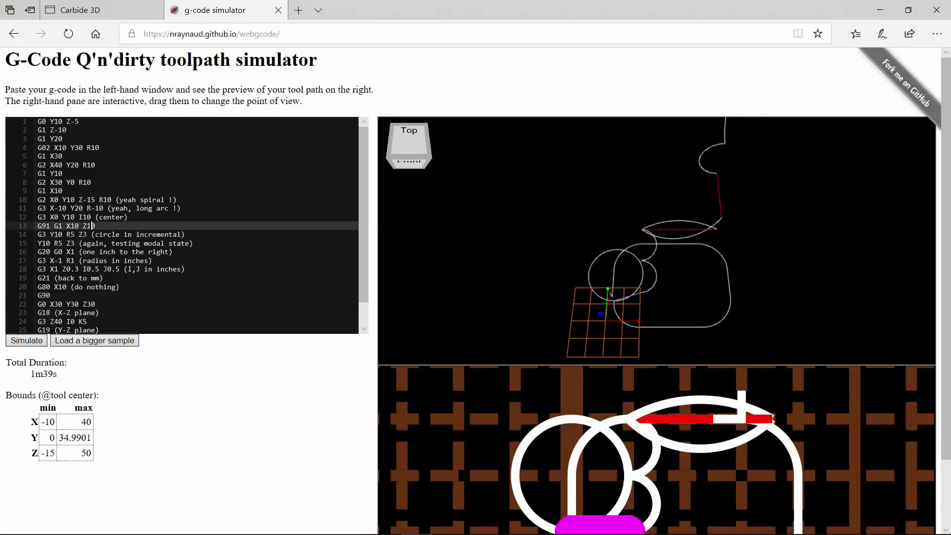
pyautogui.hotkey('ctrl', 'a')
pyautogui.press('BackSpace')
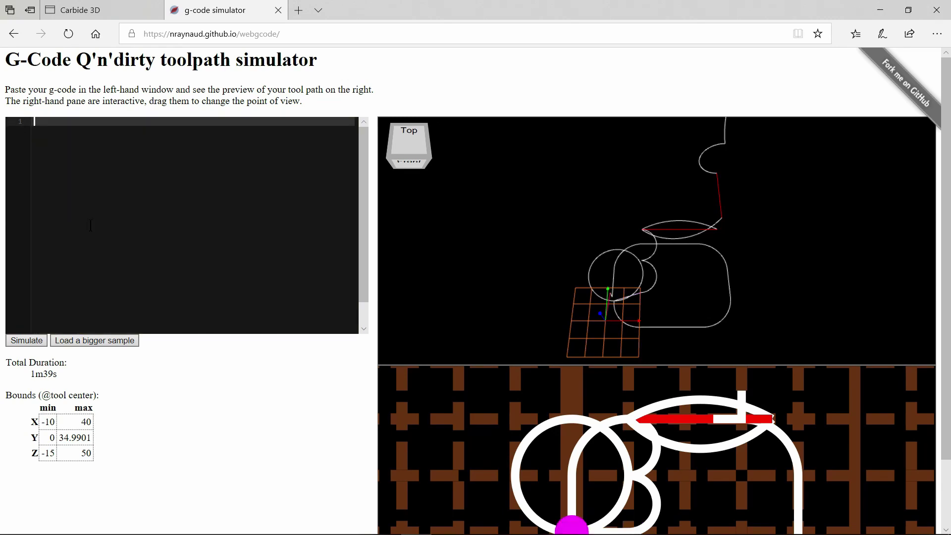
pyautogui.hotkey('ctrl', 'v')
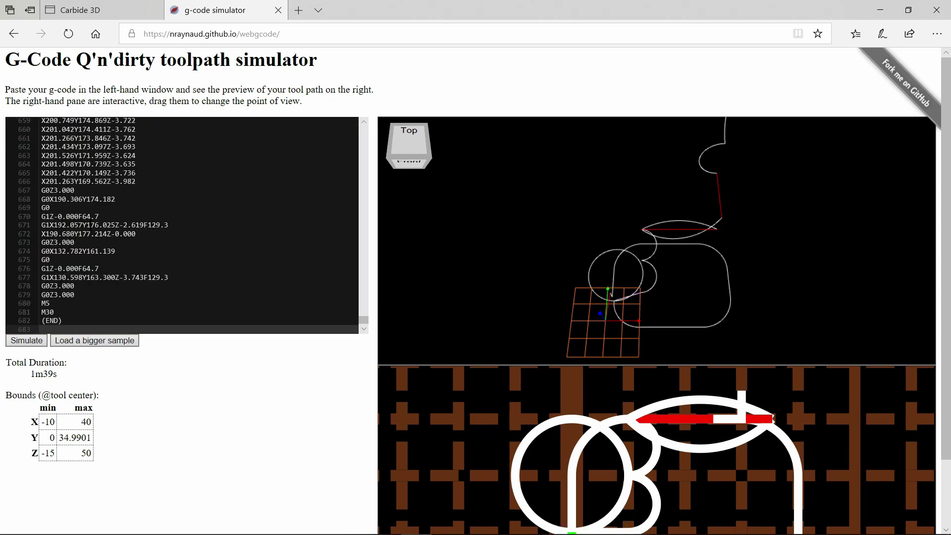
pyautogui.click(28, 340)
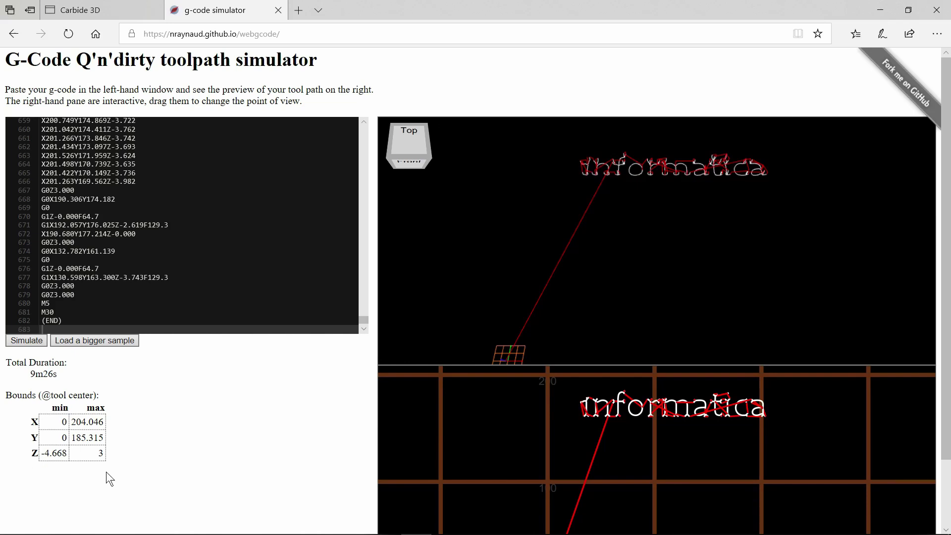
# Step: Back in Carbide Create, disable V-carve Toolpath 1 and re-enable outline contour Toolpath 4
pyautogui.hotkey('alt', 'Tab')
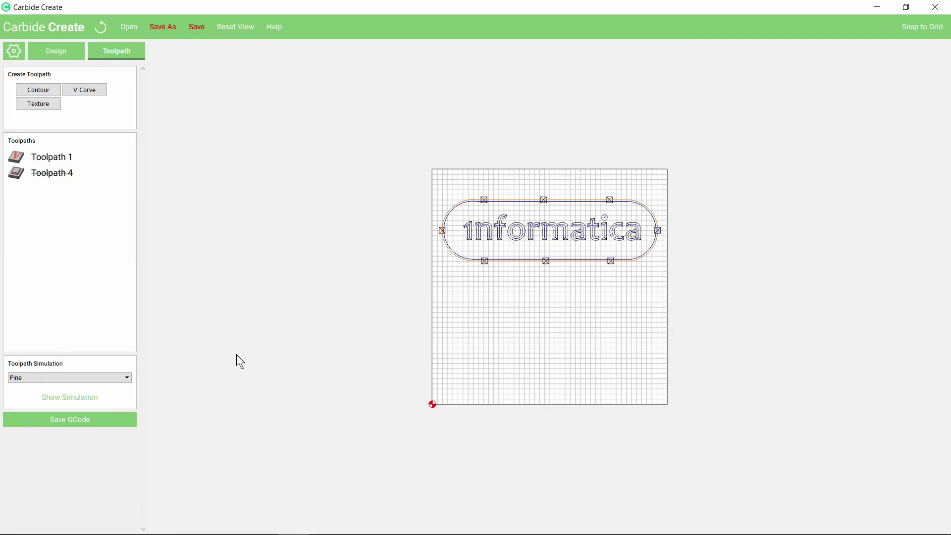
pyautogui.rightClick(45, 156)
pyautogui.click(72, 174)
pyautogui.rightClick(54, 171)
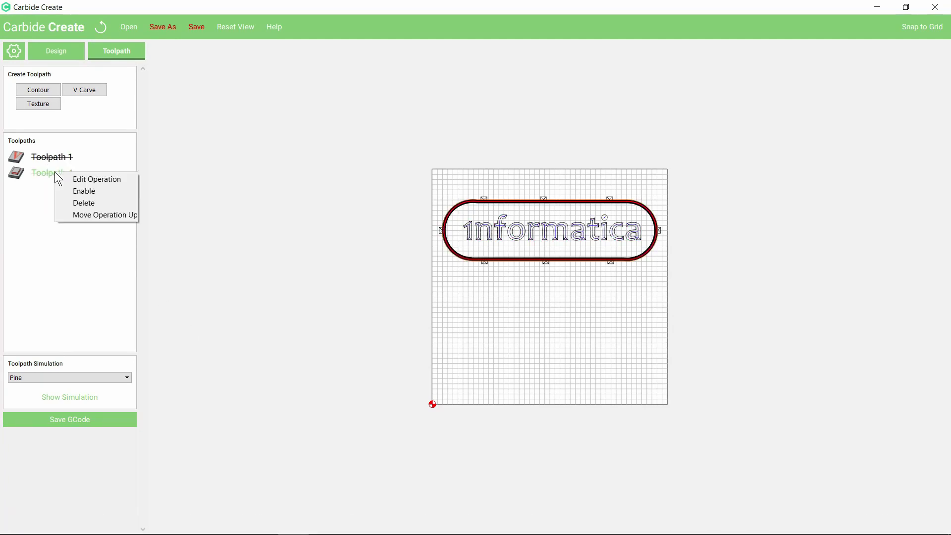
pyautogui.click(79, 191)
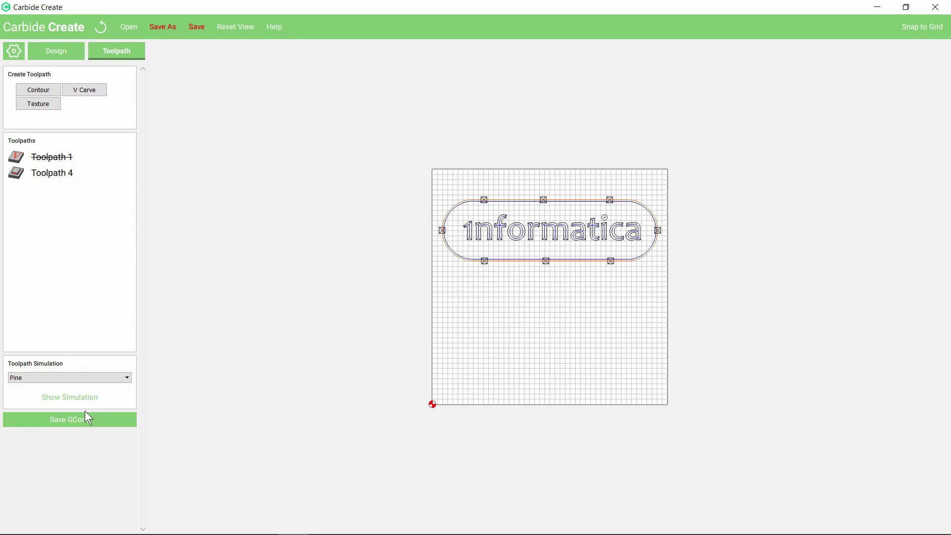
# Step: Save the contour G-code under the name infoShapeYT.nc
pyautogui.click(67, 420)
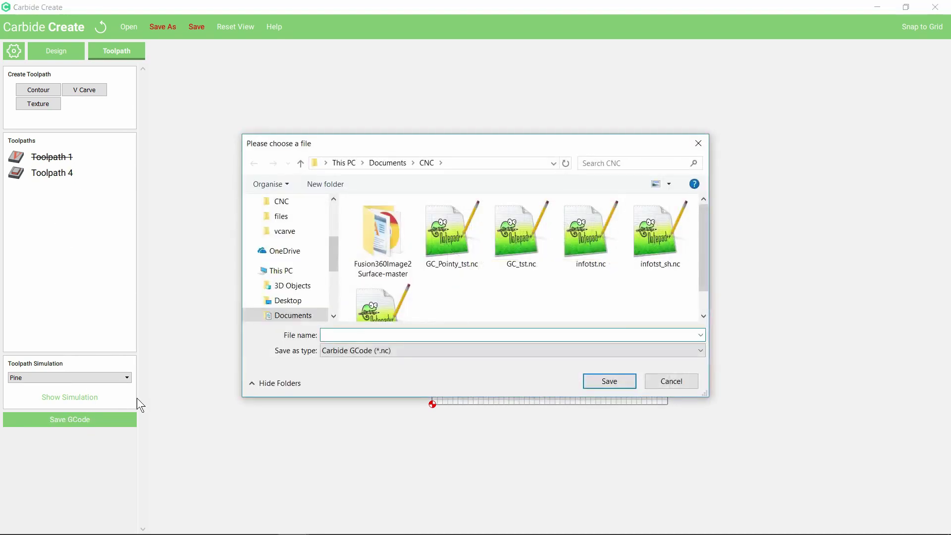
pyautogui.click(382, 305)
pyautogui.click(337, 334)
pyautogui.write('ShapeYT.nc')
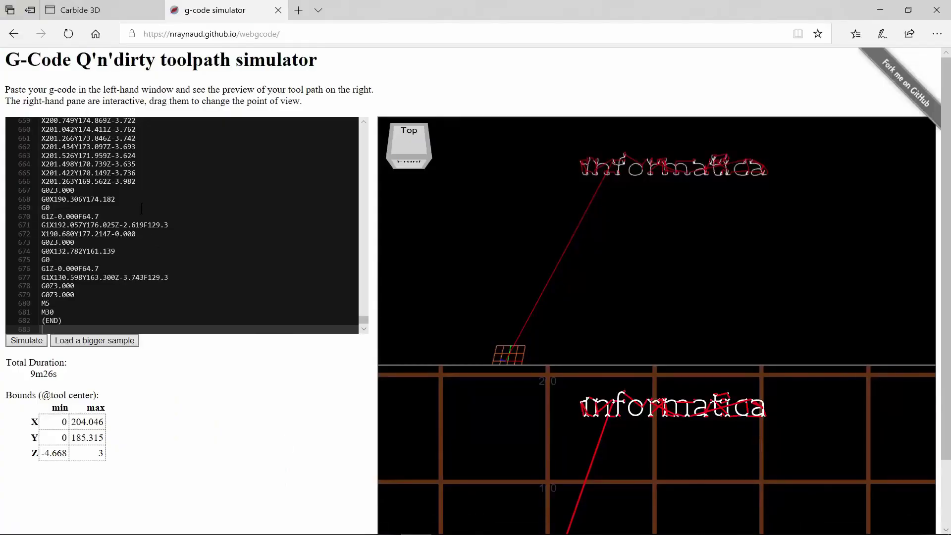
# Step: Swap the simulator's V-carve code for the outline contour G-code and simulate the oval path (~2m55s)
pyautogui.click(138, 198)
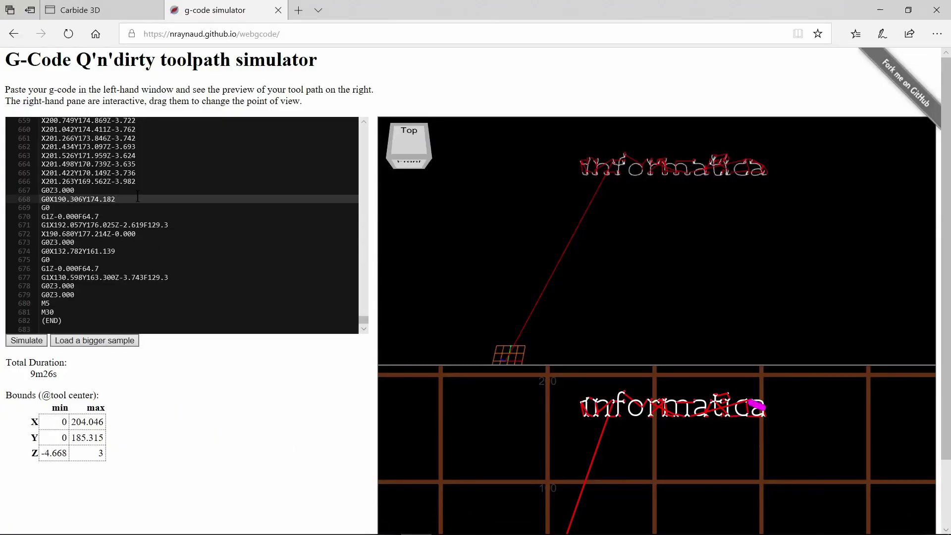
pyautogui.hotkey('ctrl', 'a')
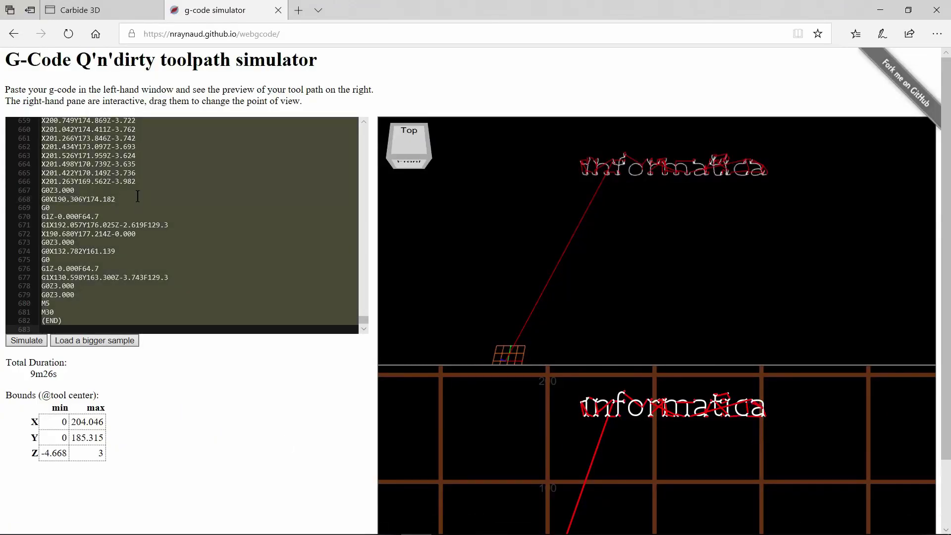
pyautogui.press('Delete')
pyautogui.hotkey('ctrl', 'v')
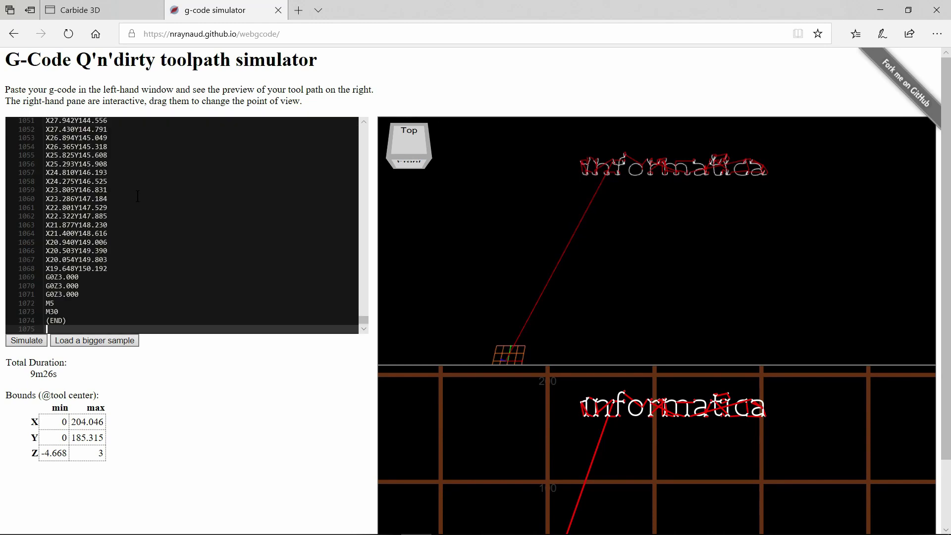
pyautogui.click(35, 340)
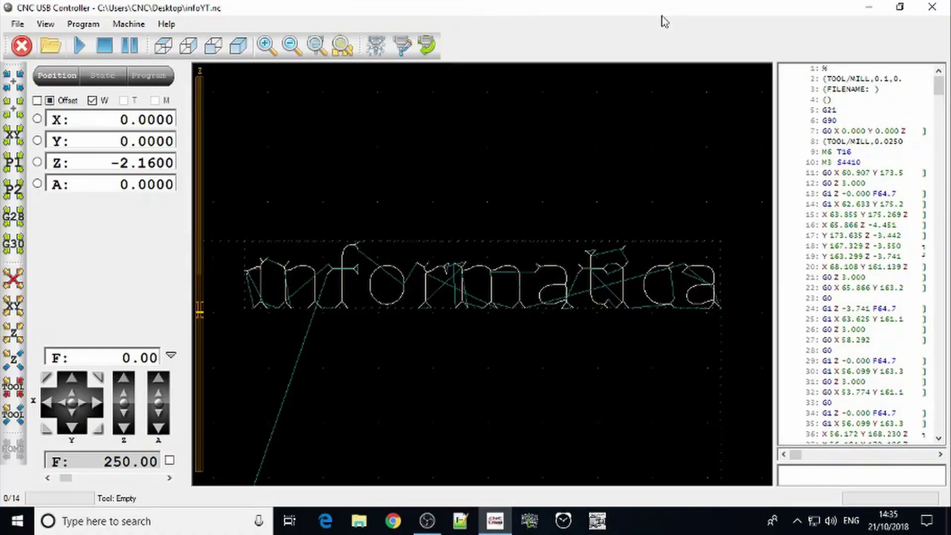
# Step: Probe the bit onto the touch plate, set Z zero and measure the Z offset, ending at Z 25.0000
pyautogui.click(13, 363)
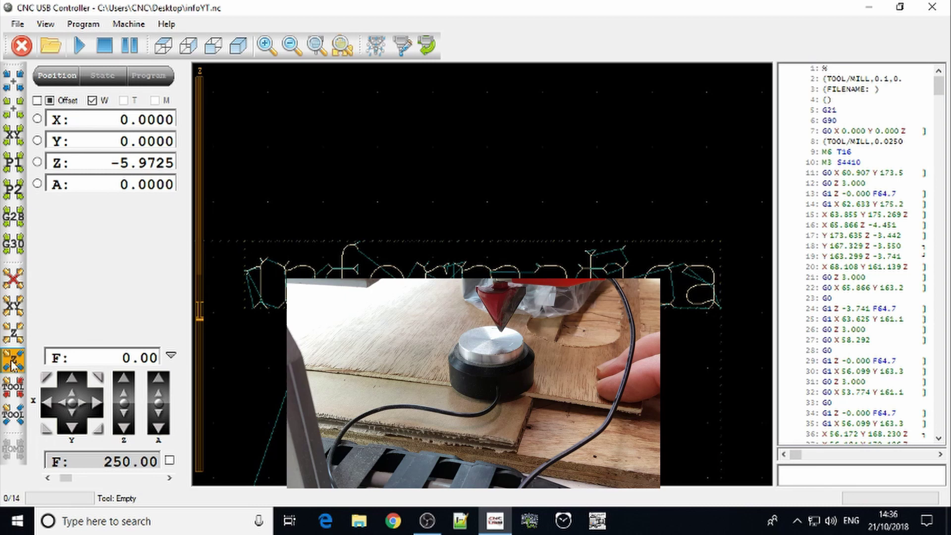
pyautogui.click(18, 334)
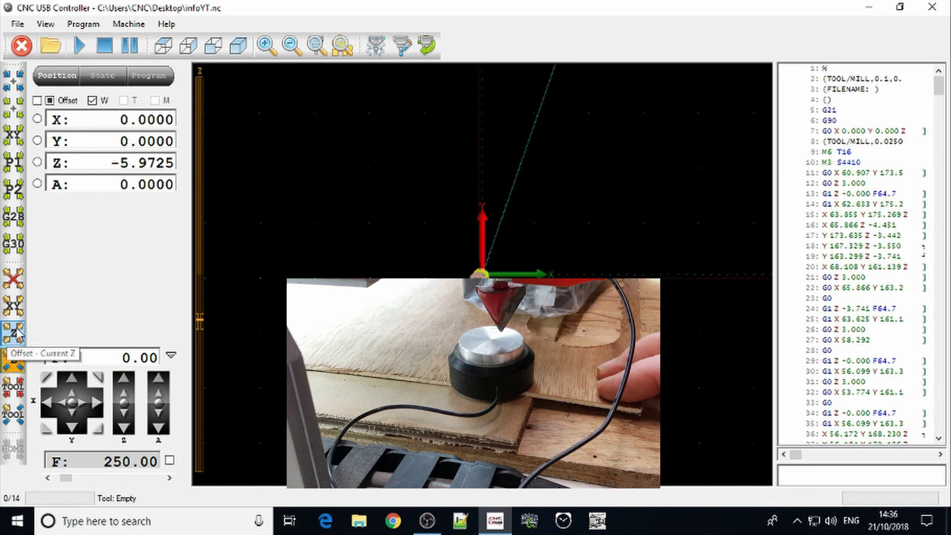
pyautogui.click(14, 370)
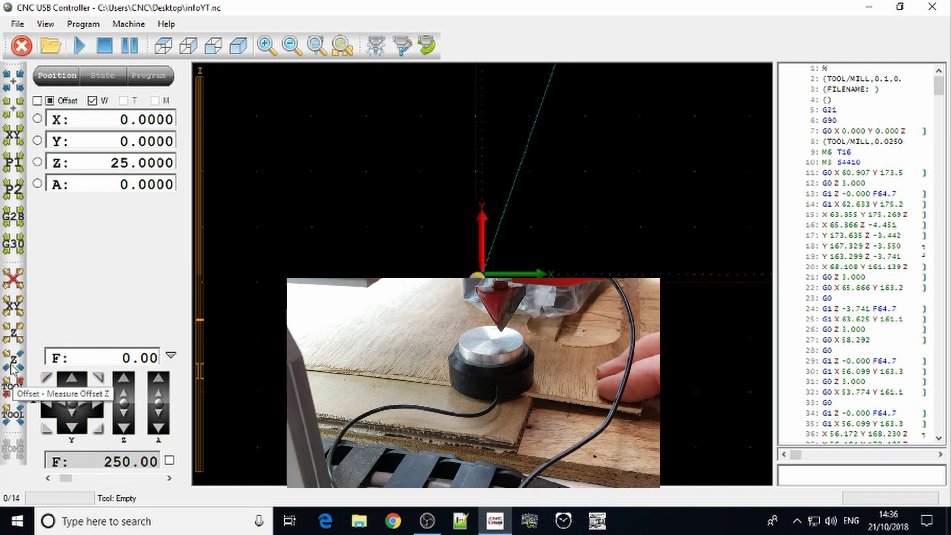